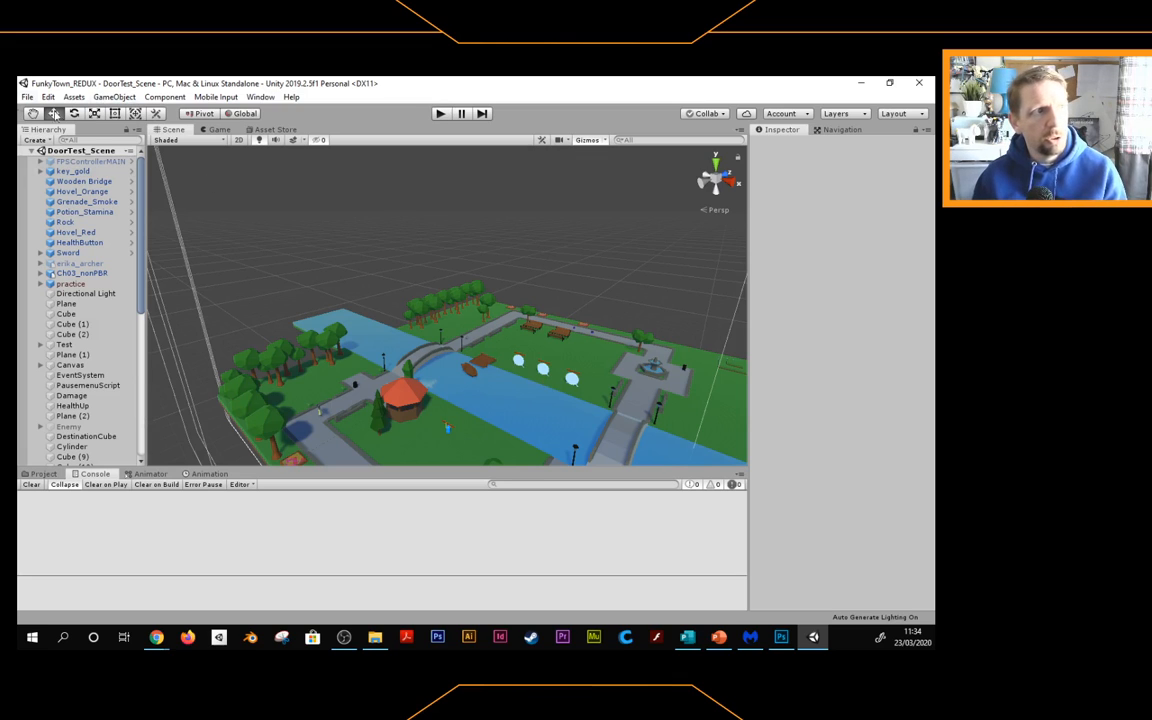
pyautogui.click(27, 97)
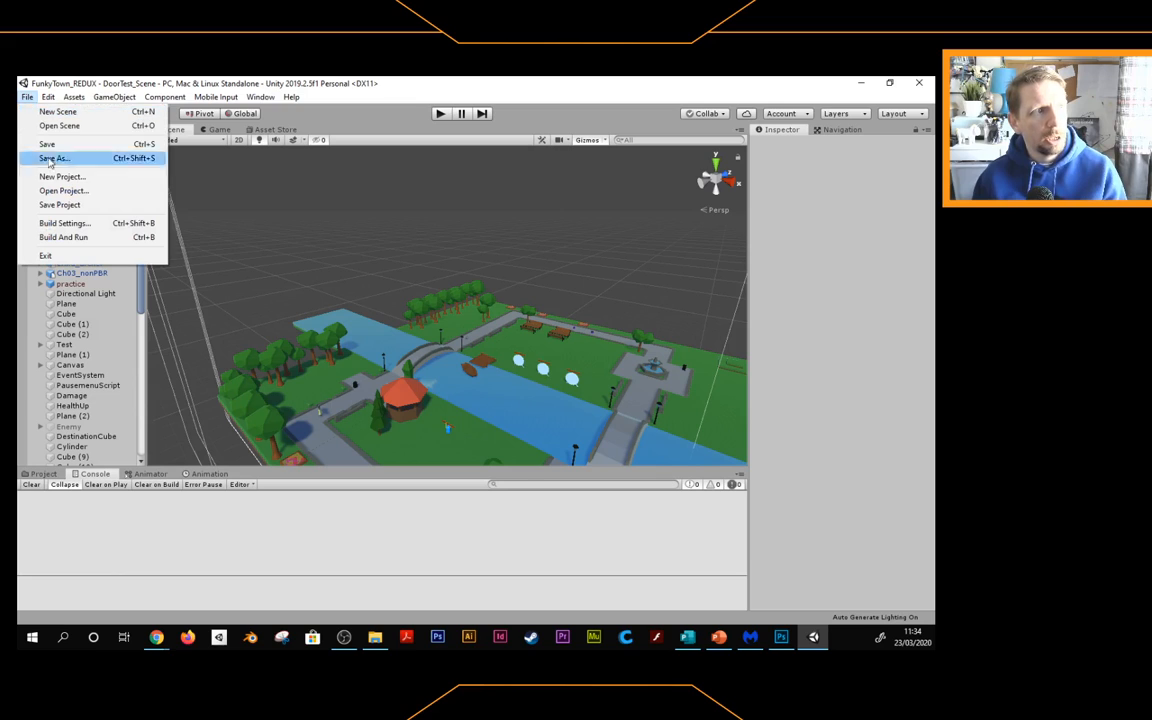
pyautogui.click(403, 112)
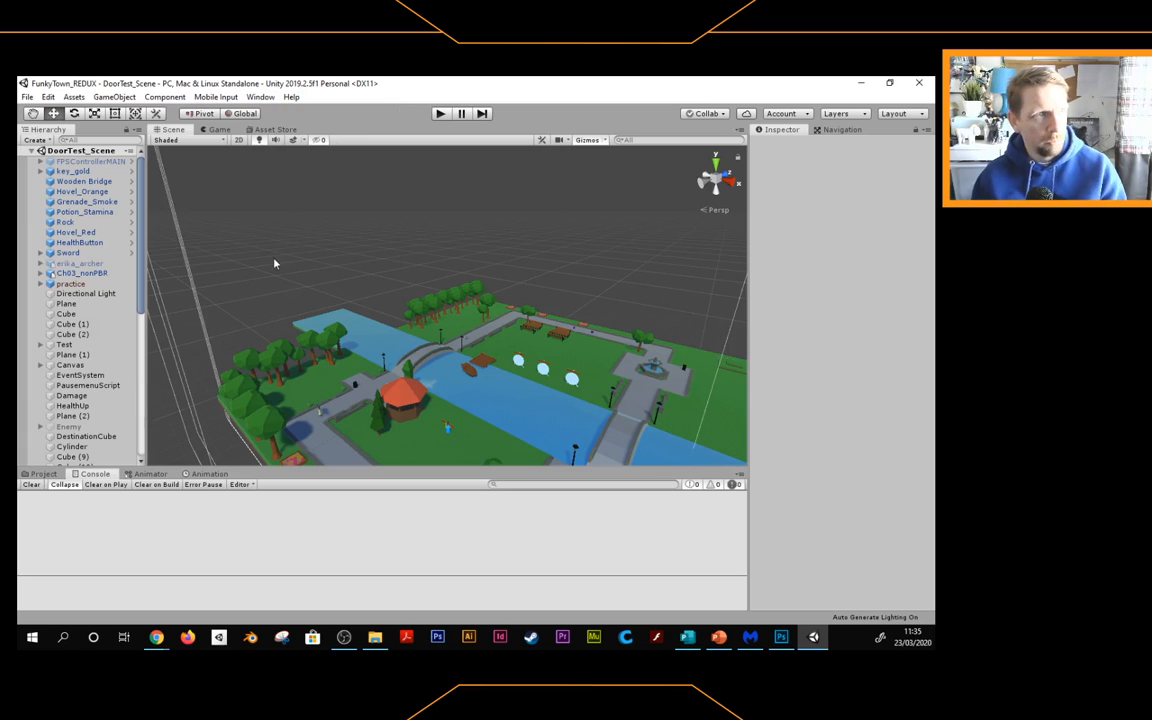
# Start a custom package import and open FunkyTown_Corona.unitypackage from the Desktop.
pyautogui.click(72, 97)
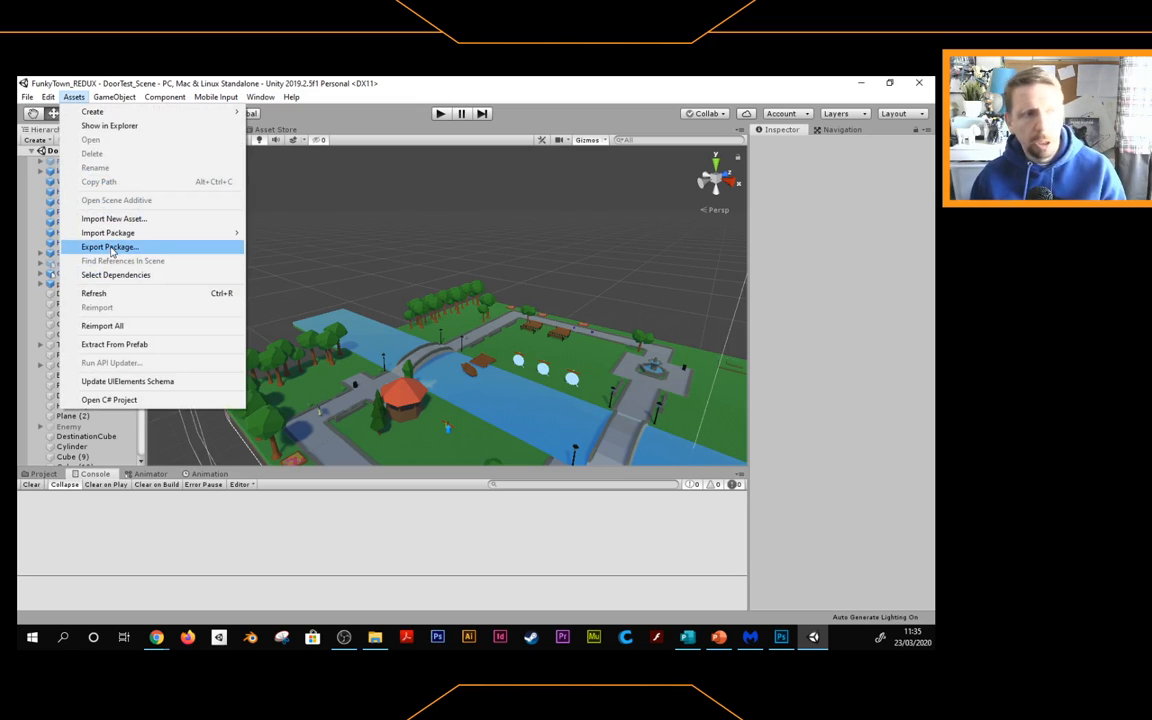
pyautogui.moveTo(110, 233)
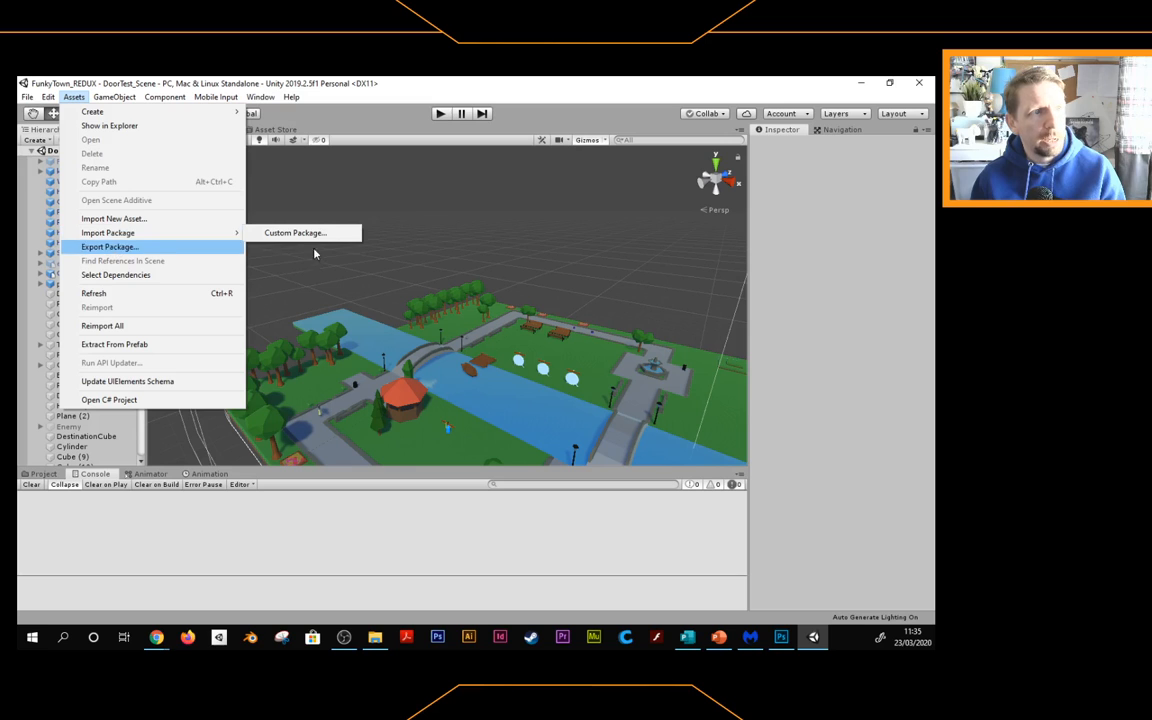
pyautogui.click(290, 233)
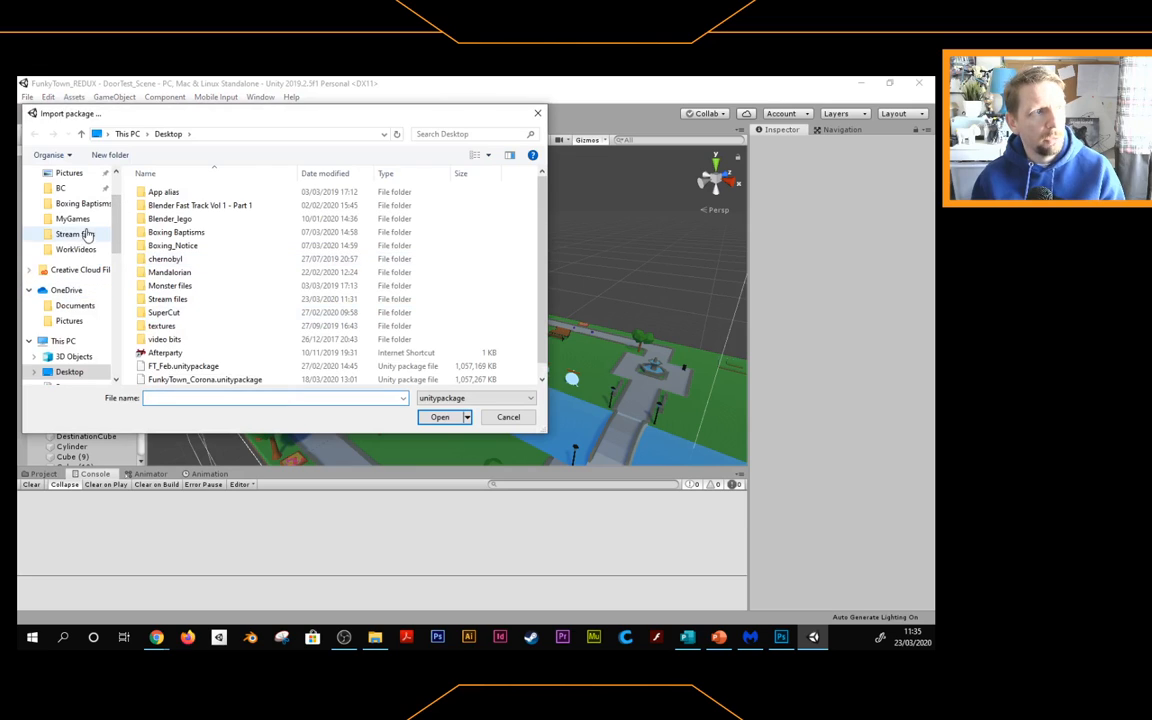
pyautogui.scroll(3, 87, 236)
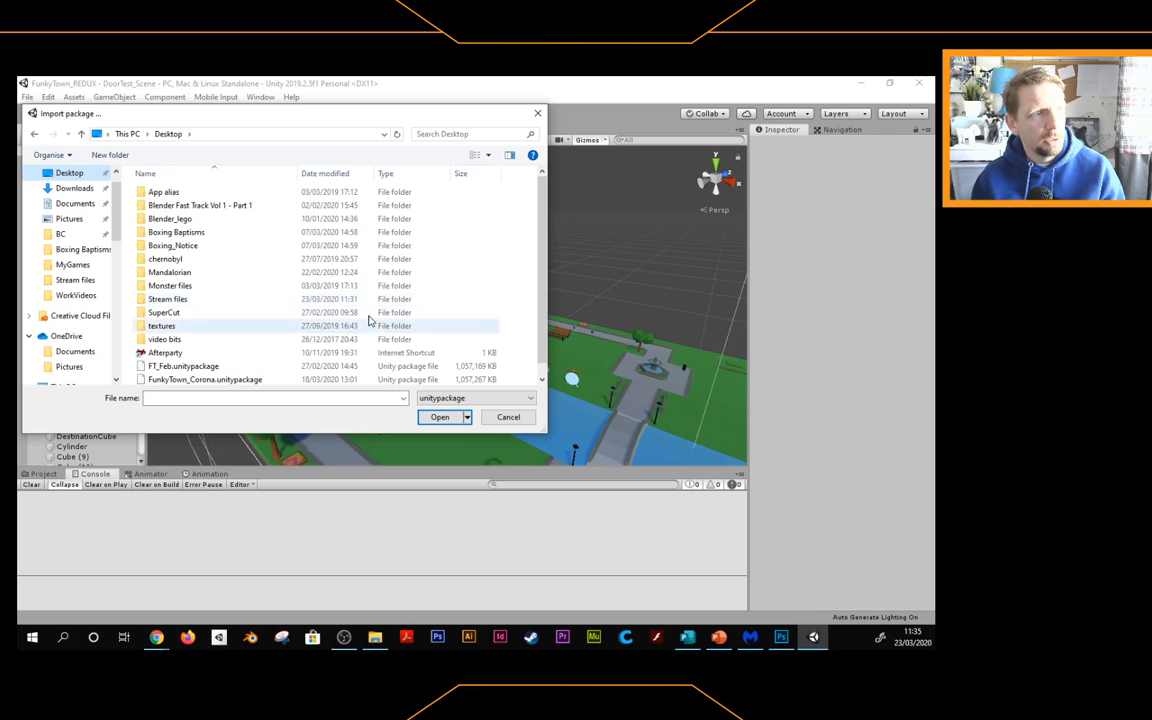
pyautogui.click(304, 380)
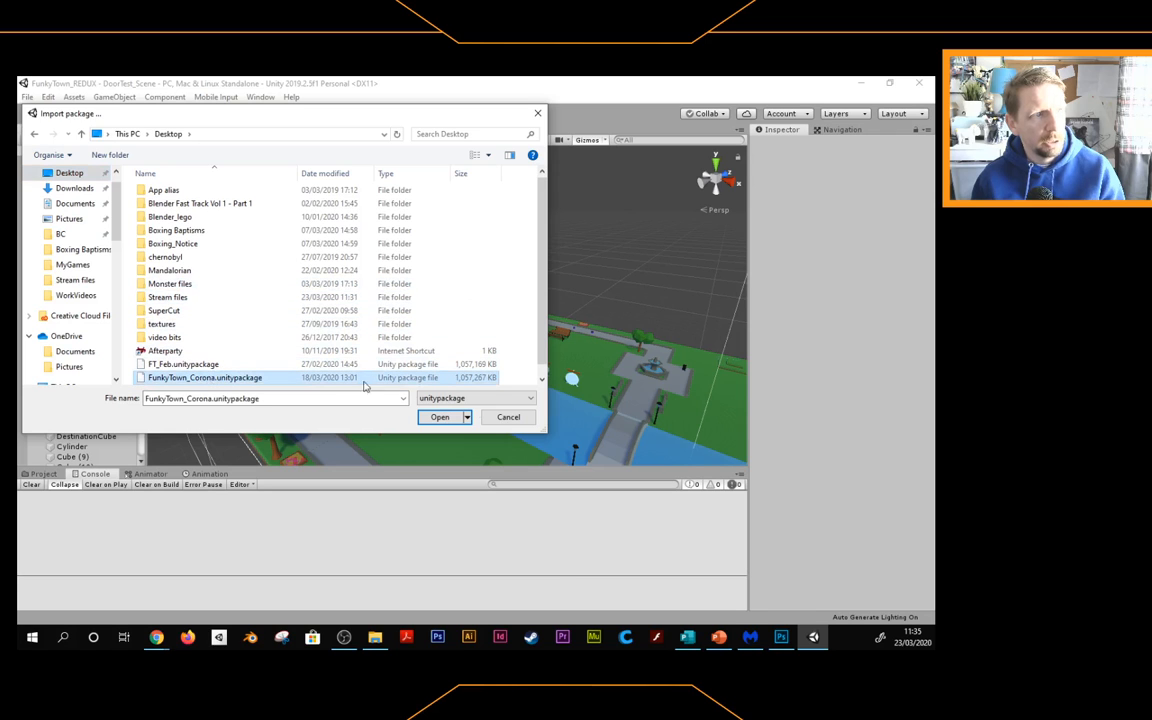
pyautogui.click(440, 417)
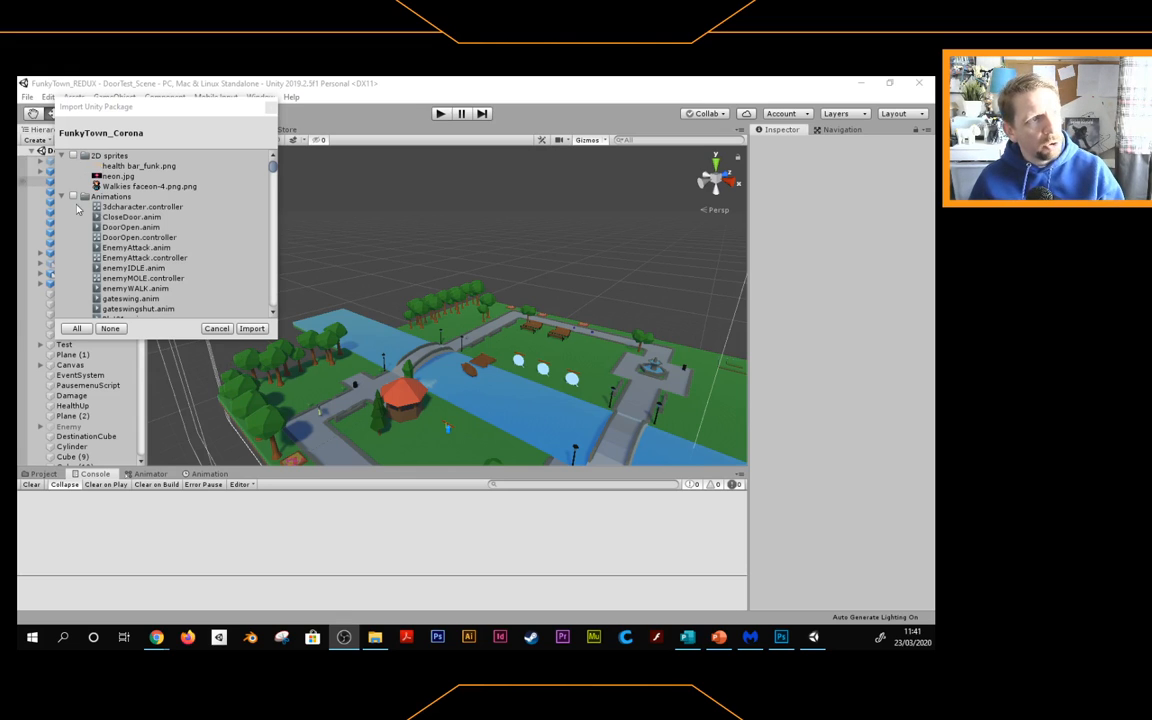
# Import the ticked items of the FunkyTown_Corona package, including Level_2, and reload the externally modified DoorTest_Scene.
pyautogui.click(273, 312)
pyautogui.scroll(-10, 273, 316)
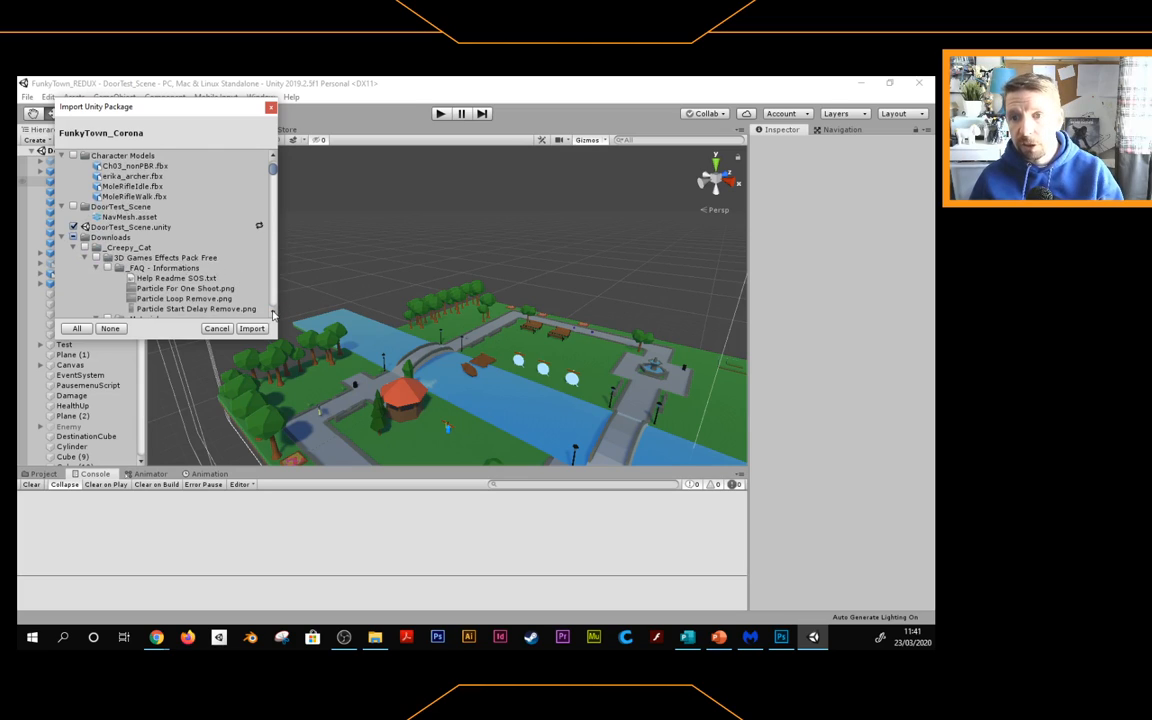
pyautogui.scroll(-3, 273, 312)
pyautogui.scroll(-3, 273, 314)
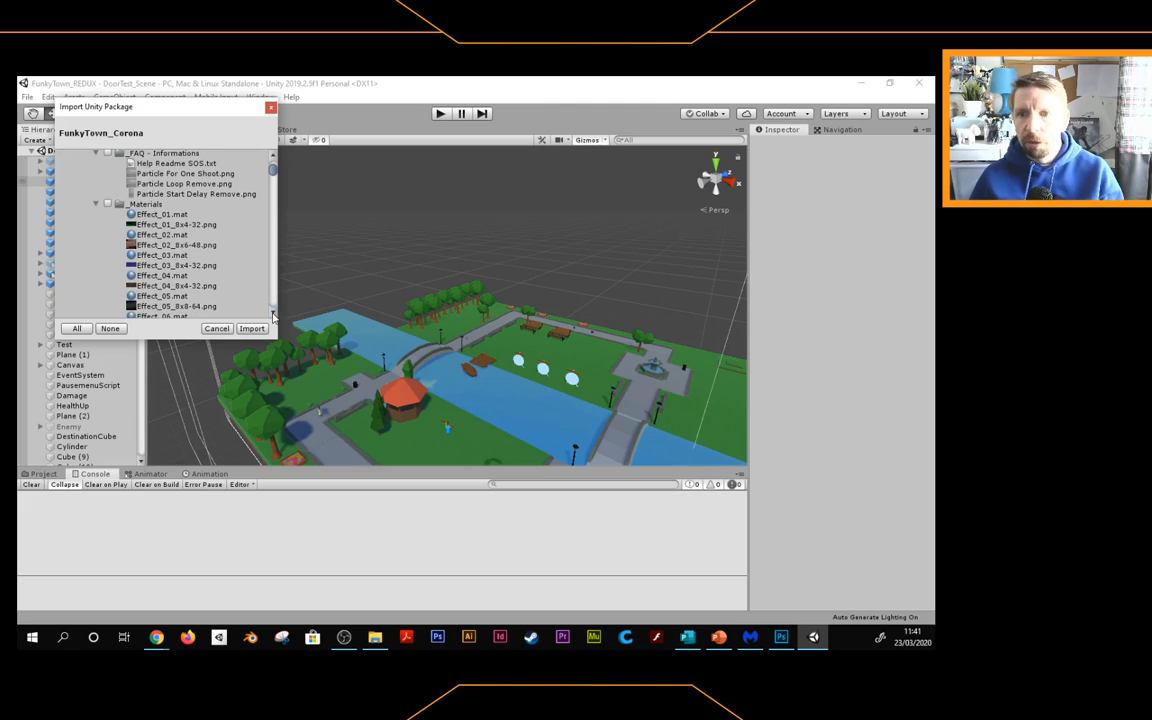
pyautogui.scroll(-6, 273, 316)
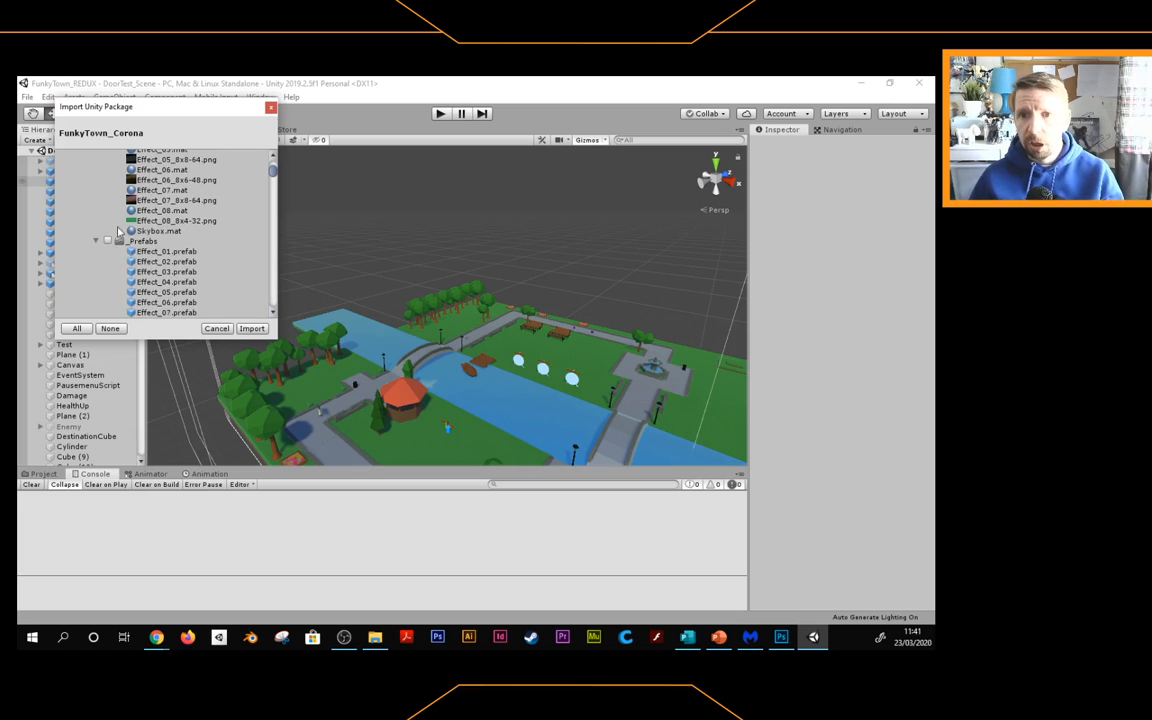
pyautogui.scroll(-5, 270, 292)
pyautogui.scroll(-10, 275, 294)
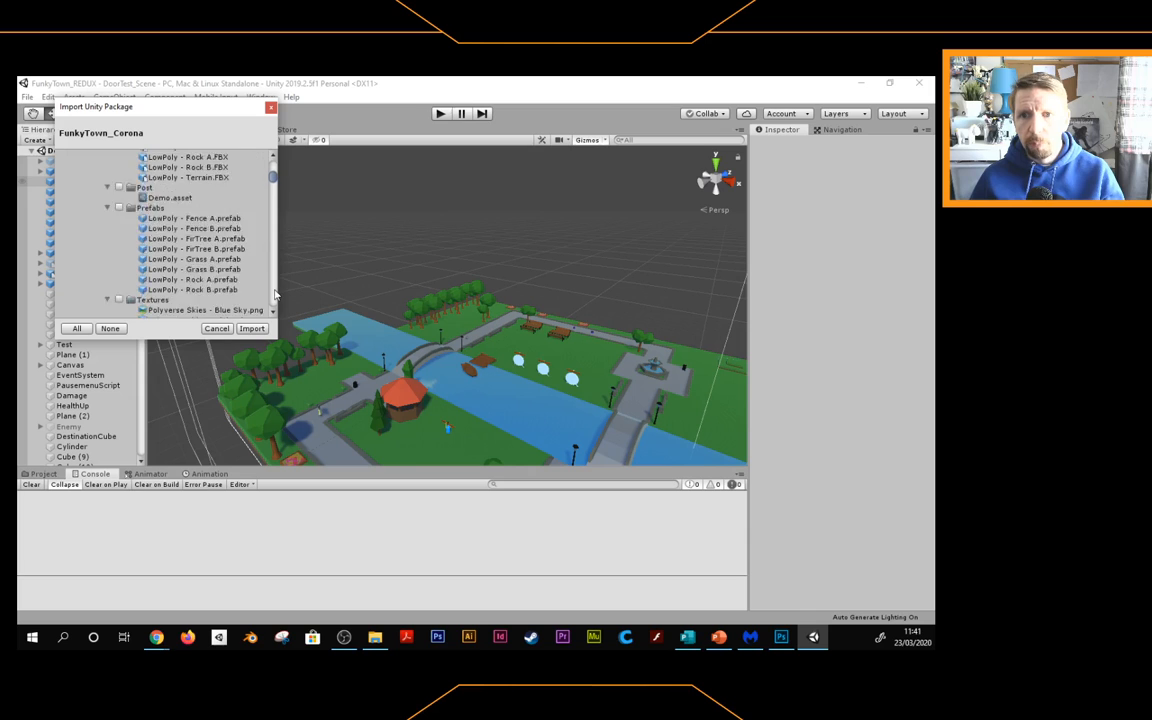
pyautogui.scroll(-10, 275, 294)
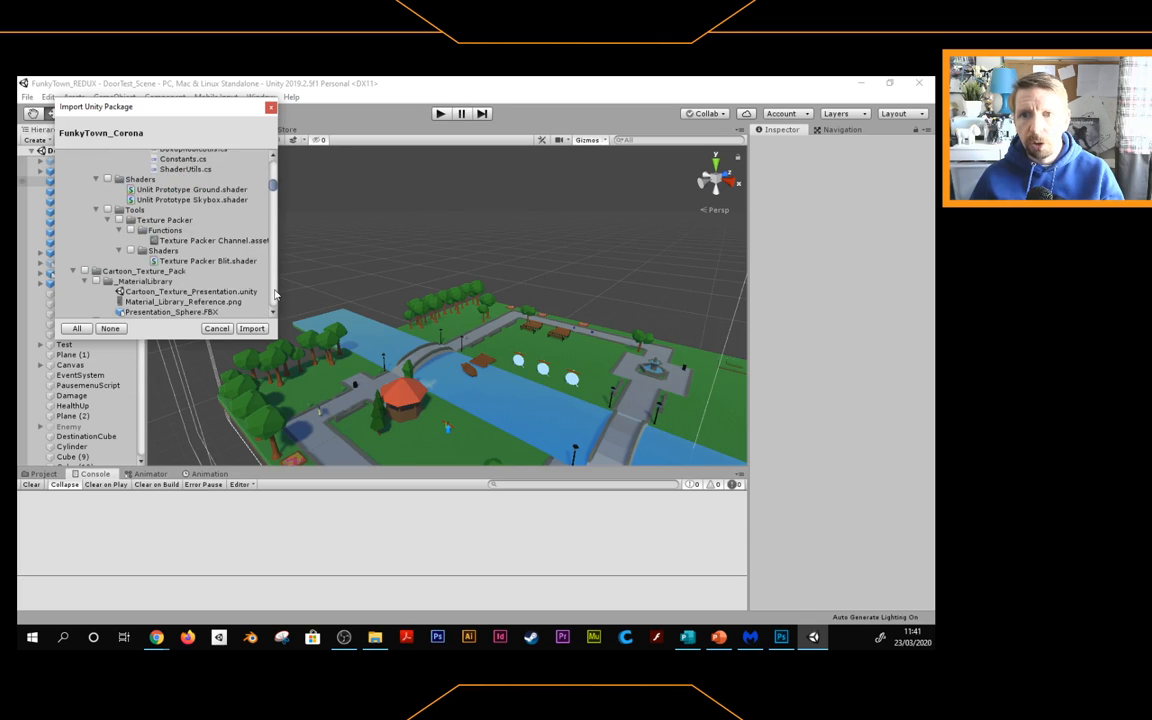
pyautogui.moveTo(273, 187); pyautogui.dragTo(272, 231)
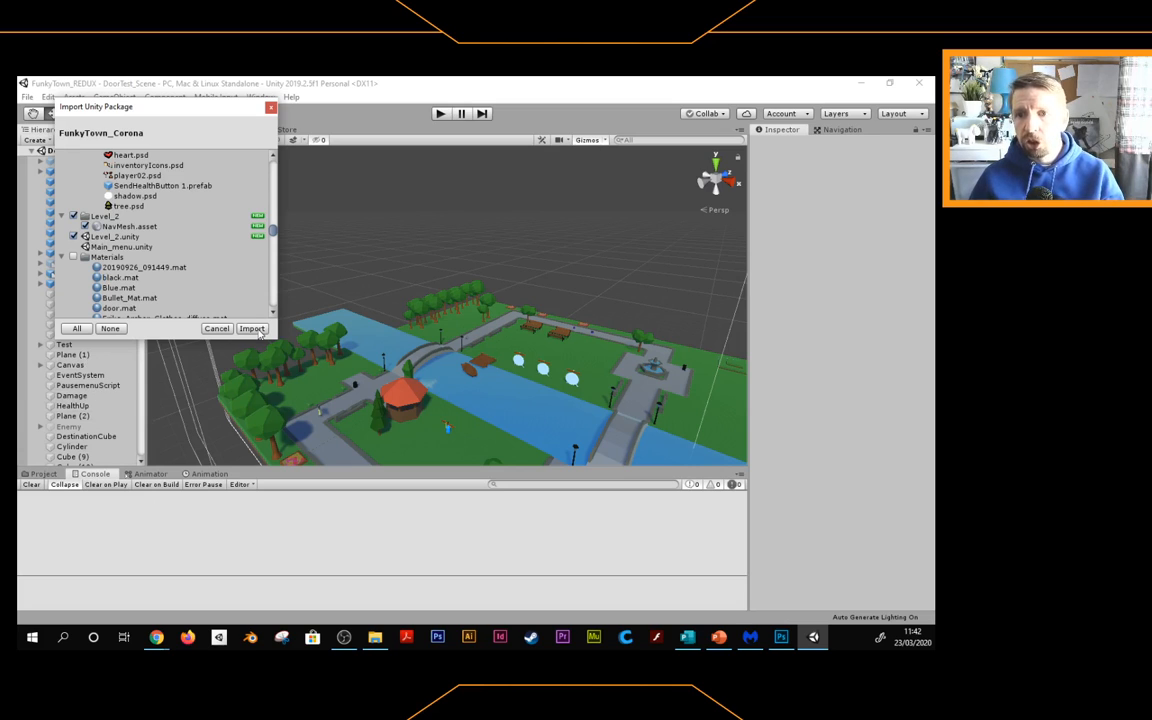
pyautogui.click(251, 328)
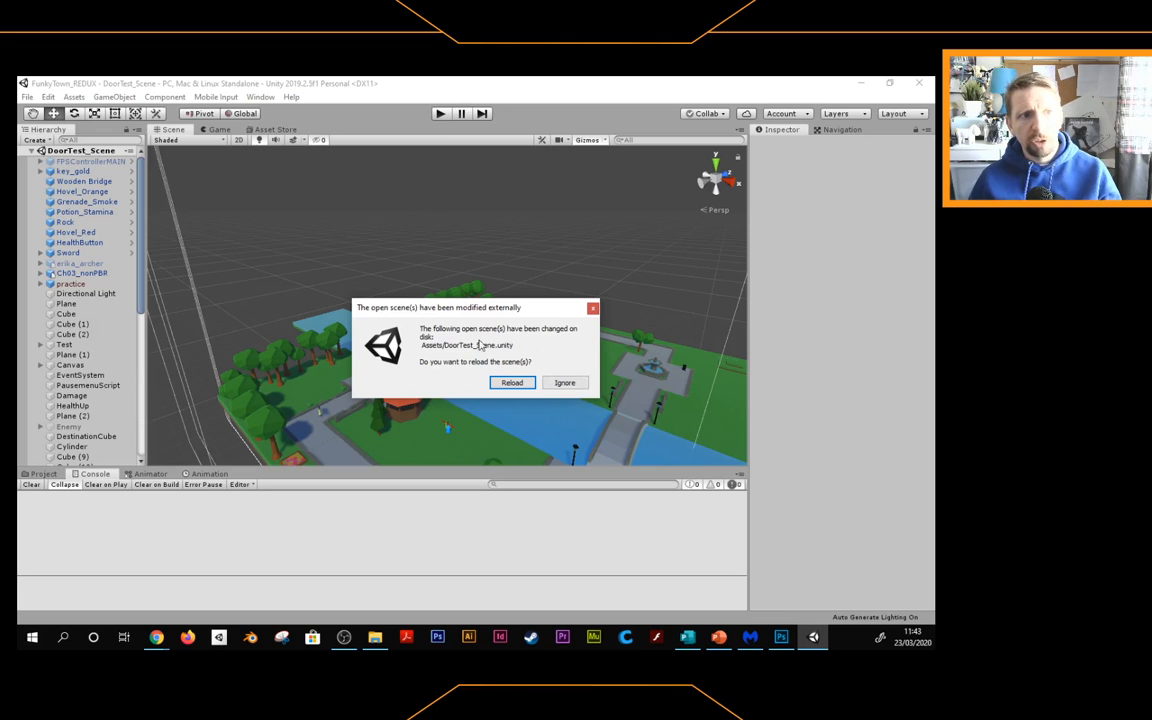
pyautogui.click(510, 383)
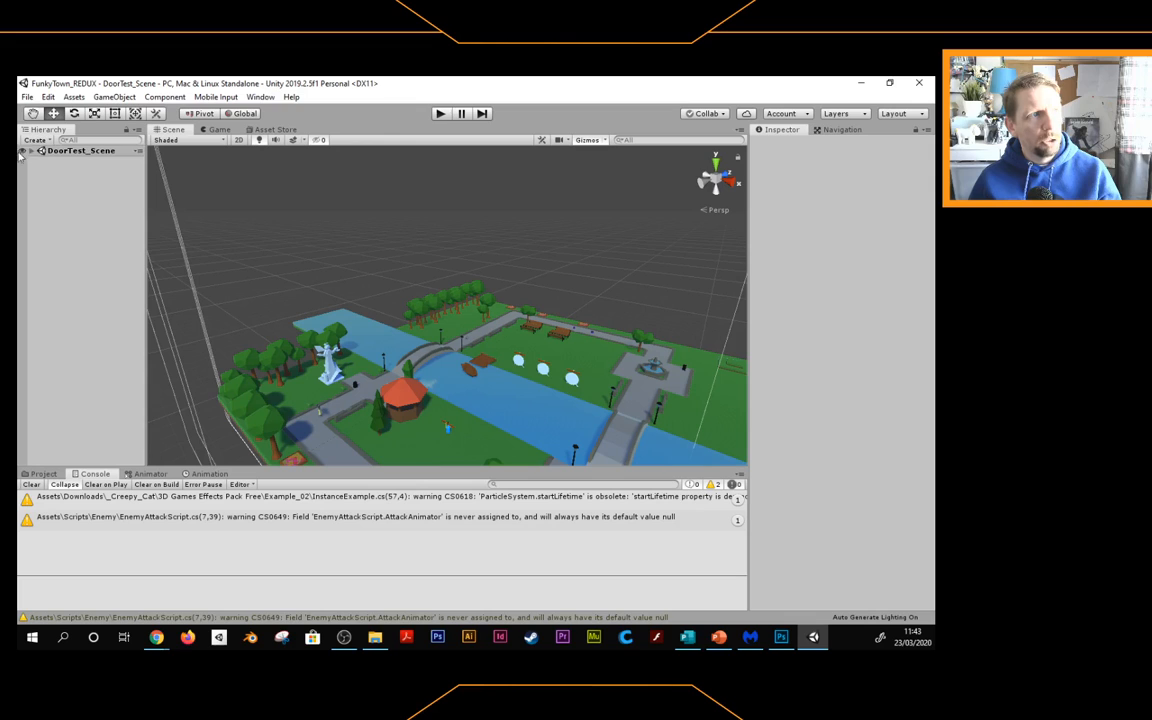
# Open the Level_2 scene from the project's root Assets folder and bring its whole tile layout into view.
pyautogui.click(42, 475)
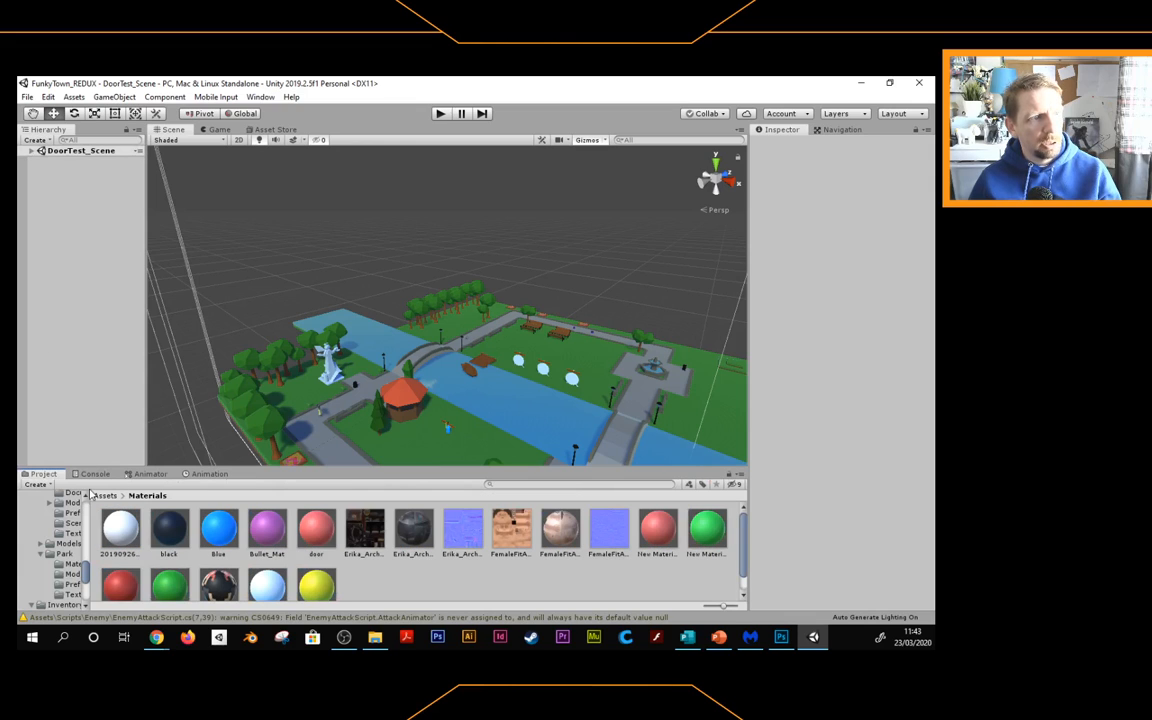
pyautogui.click(108, 495)
pyautogui.scroll(-1, 270, 530)
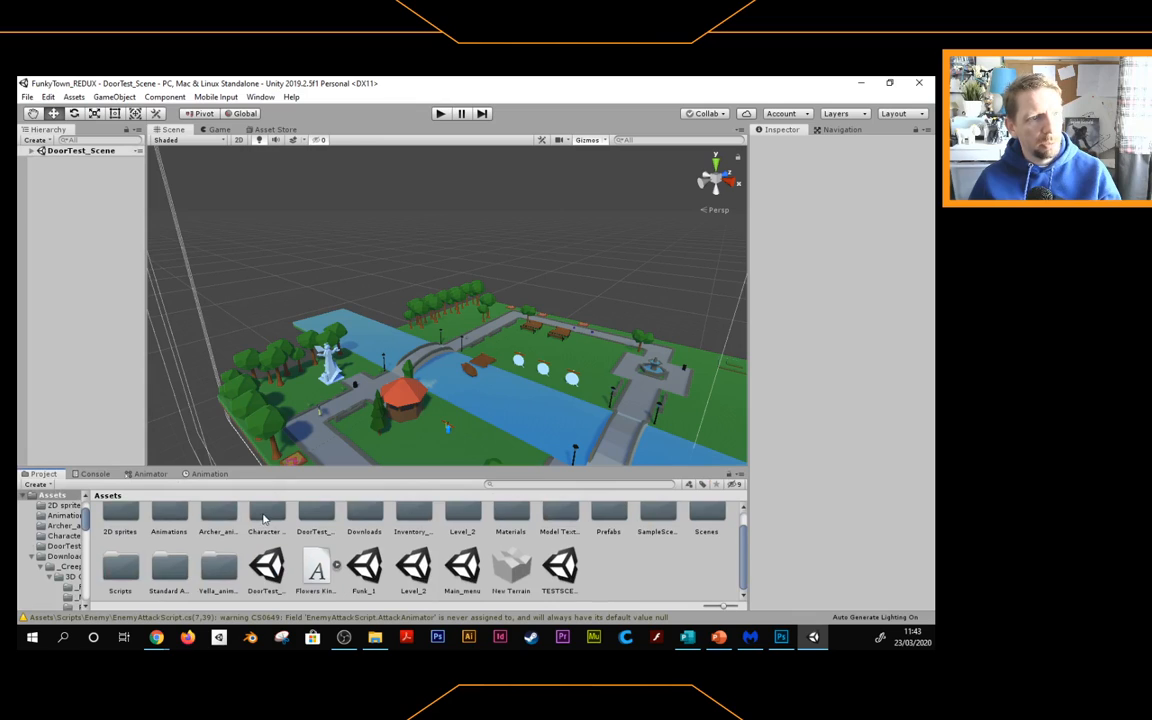
pyautogui.click(413, 568)
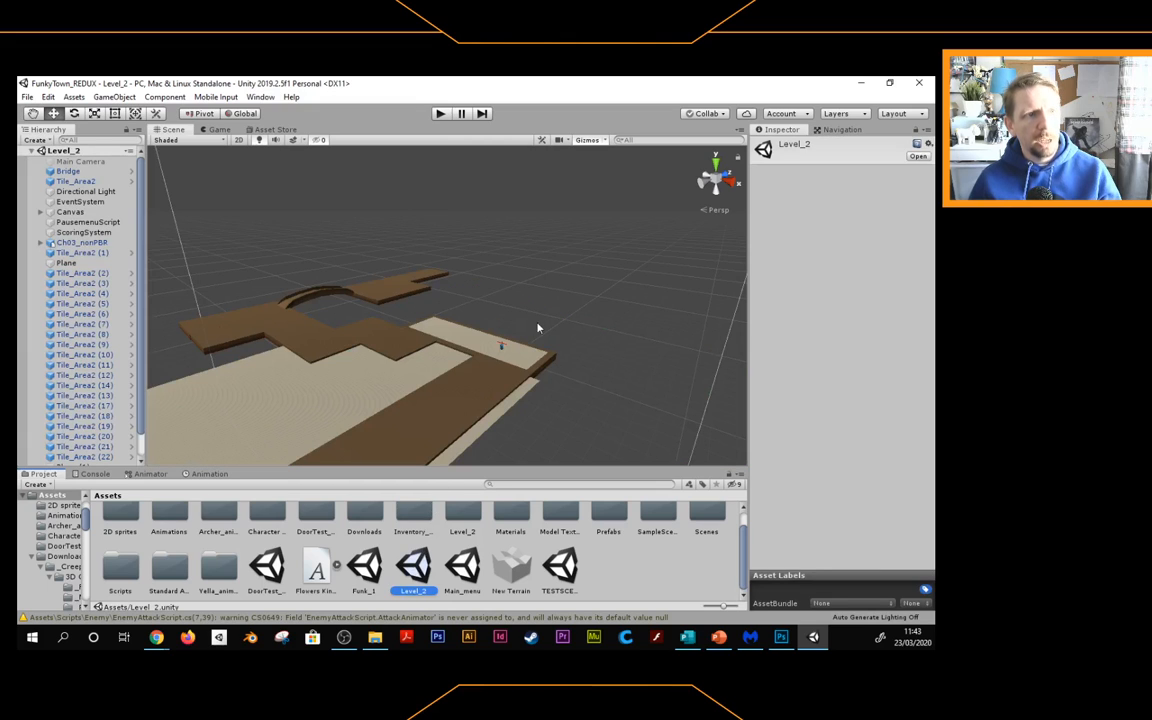
pyautogui.scroll(-5, 416, 430)
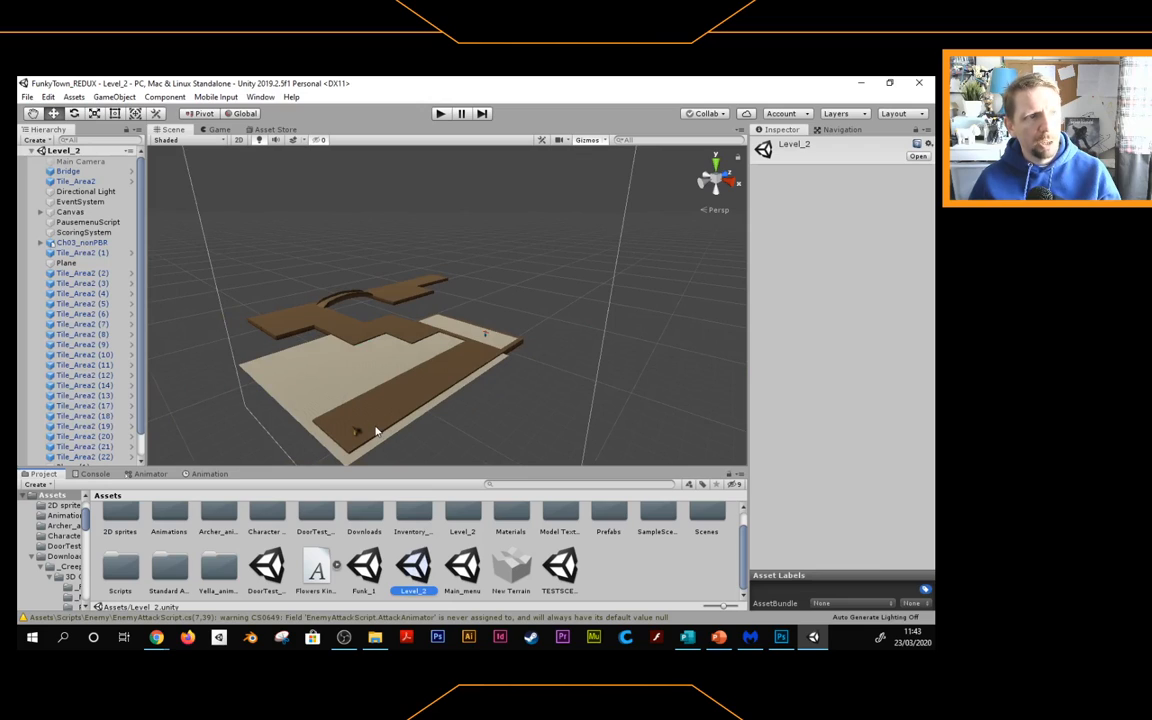
pyautogui.scroll(1, 377, 431)
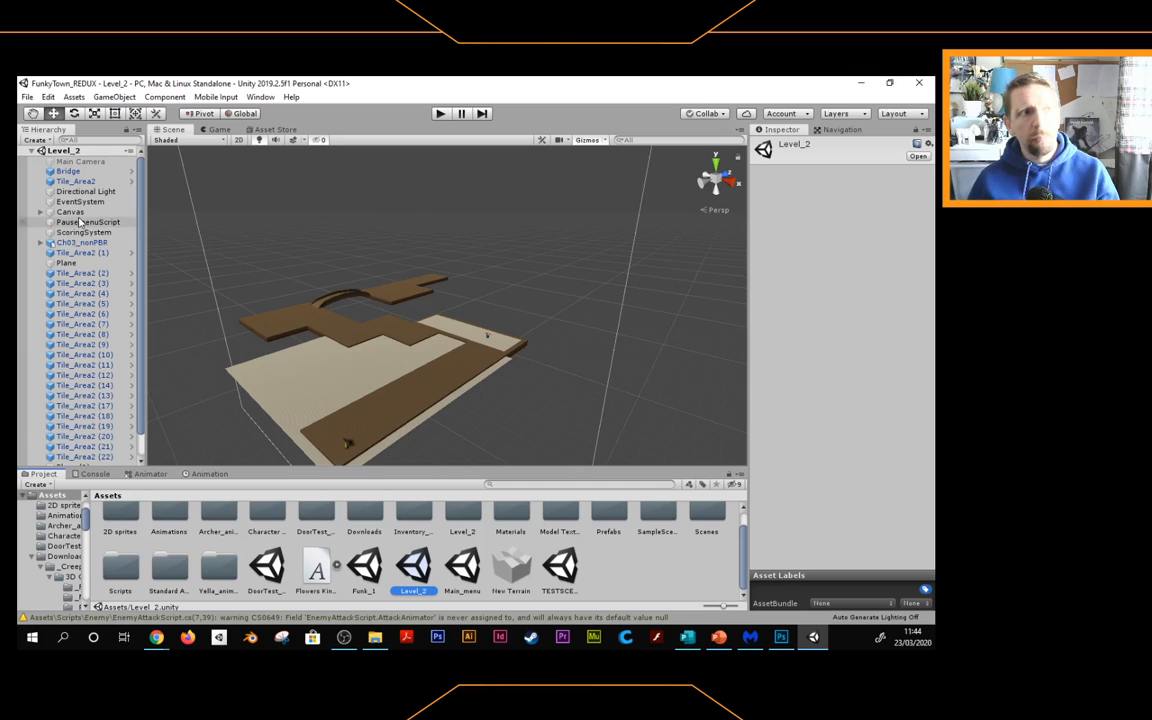
# Check in the Build Settings which scenes are included in the build and in what order, and close the window.
pyautogui.click(27, 97)
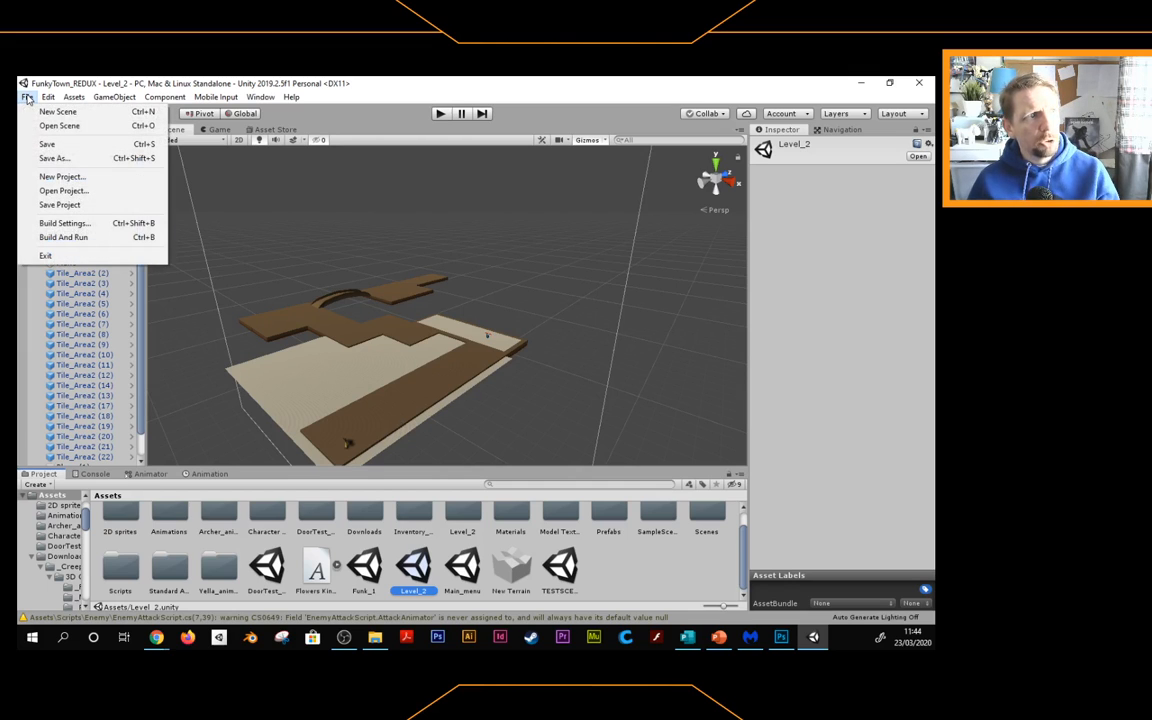
pyautogui.click(52, 222)
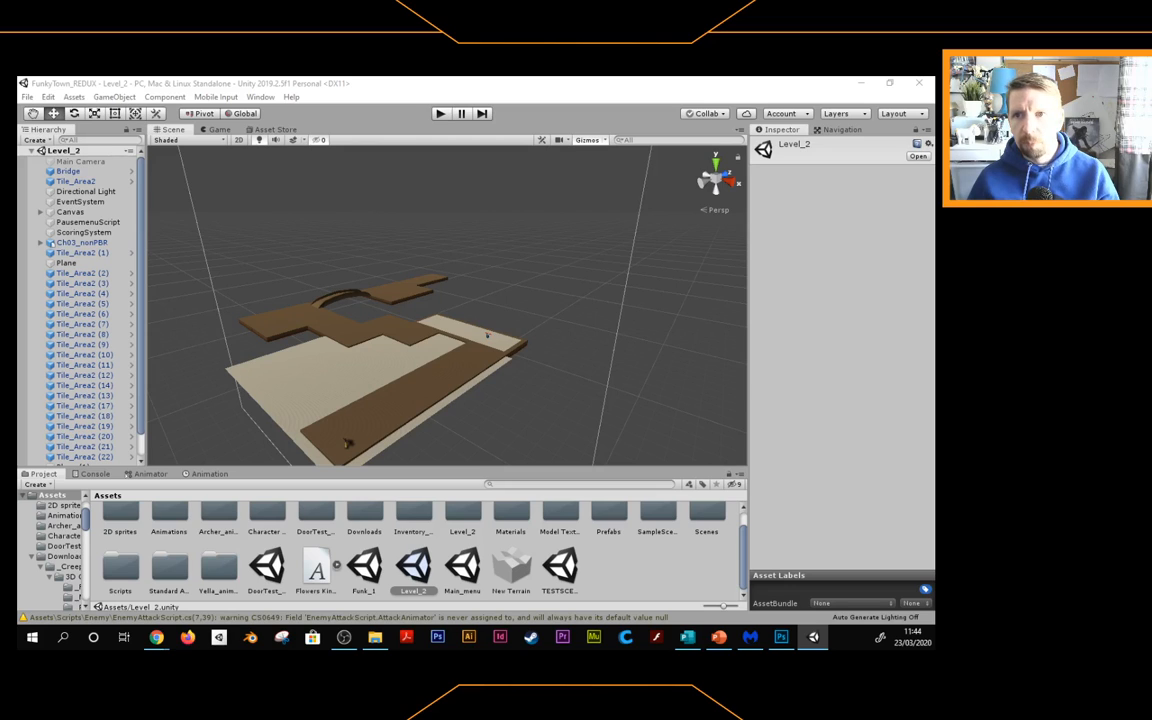
pyautogui.click(842, 340)
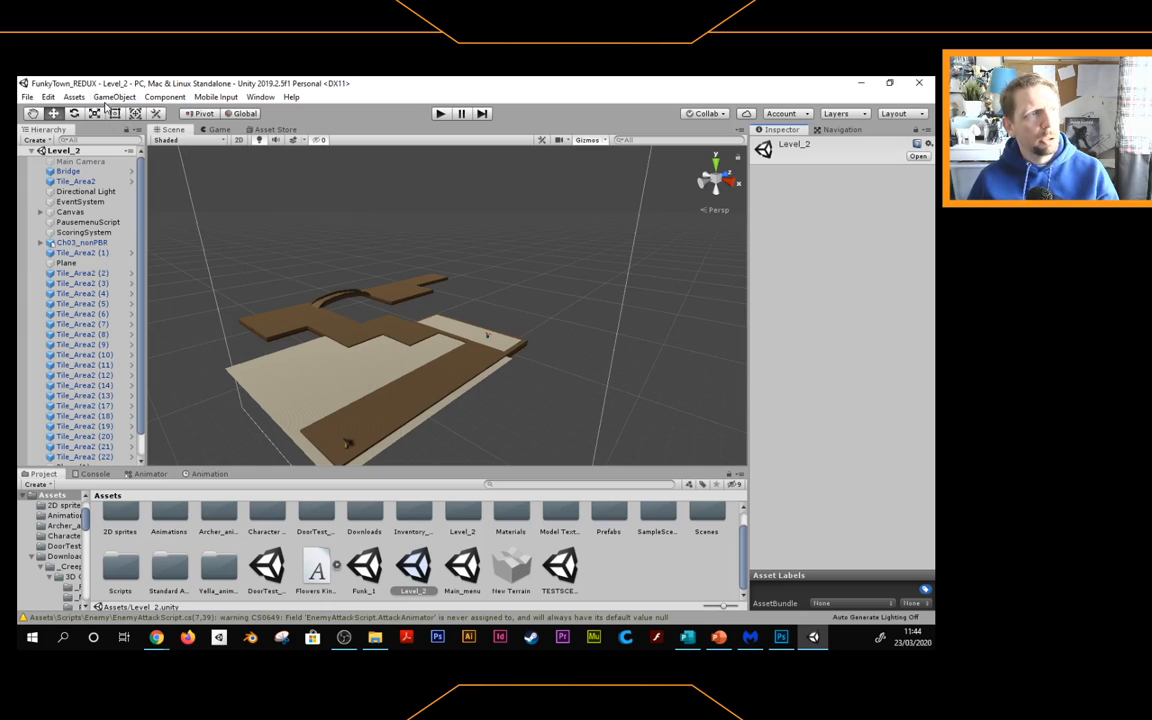
pyautogui.click(27, 97)
pyautogui.click(45, 206)
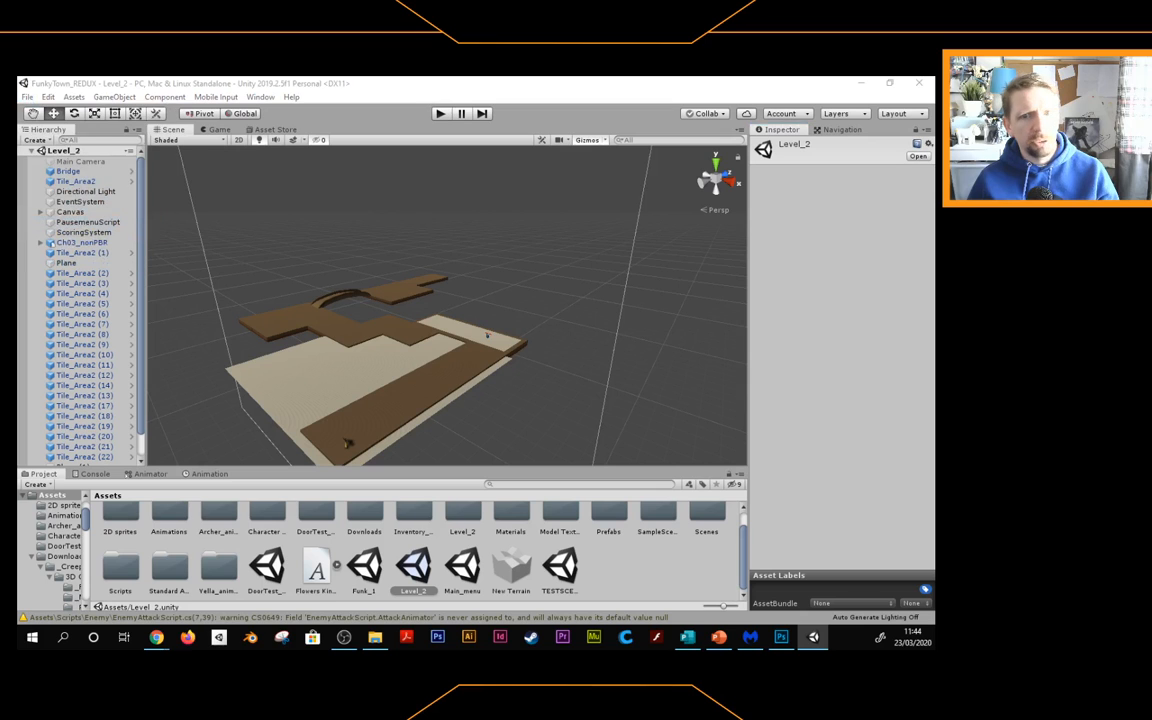
pyautogui.moveTo(1150, 82); pyautogui.dragTo(338, 129)
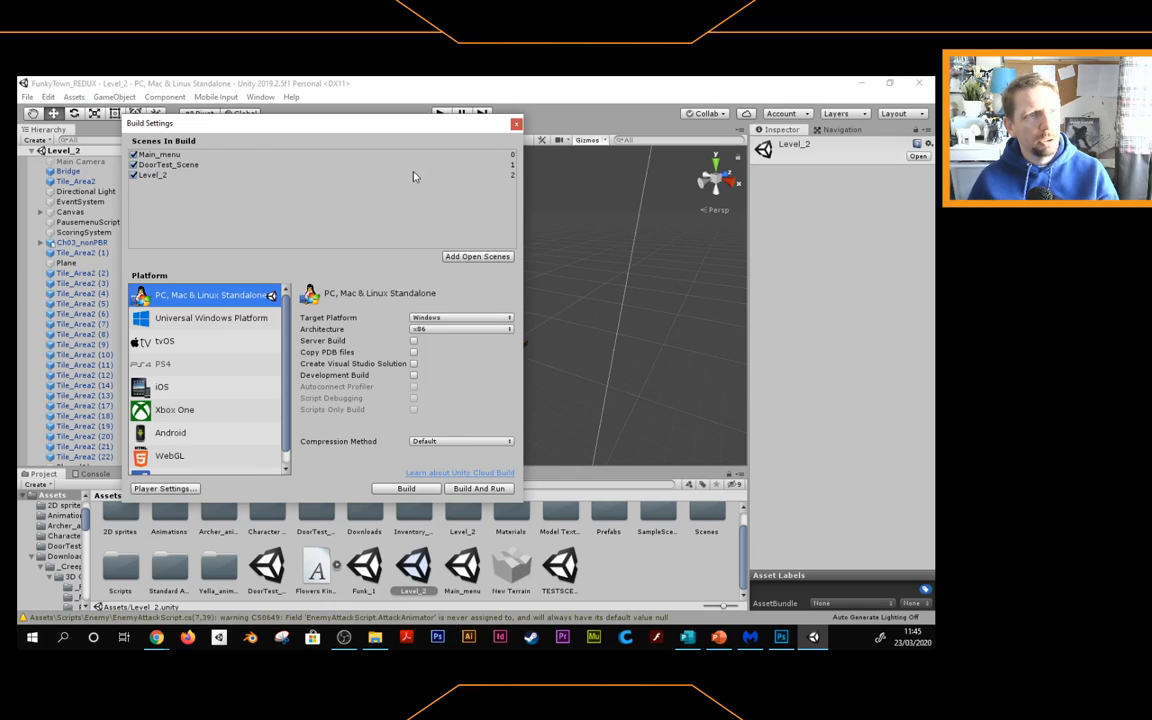
pyautogui.click(516, 125)
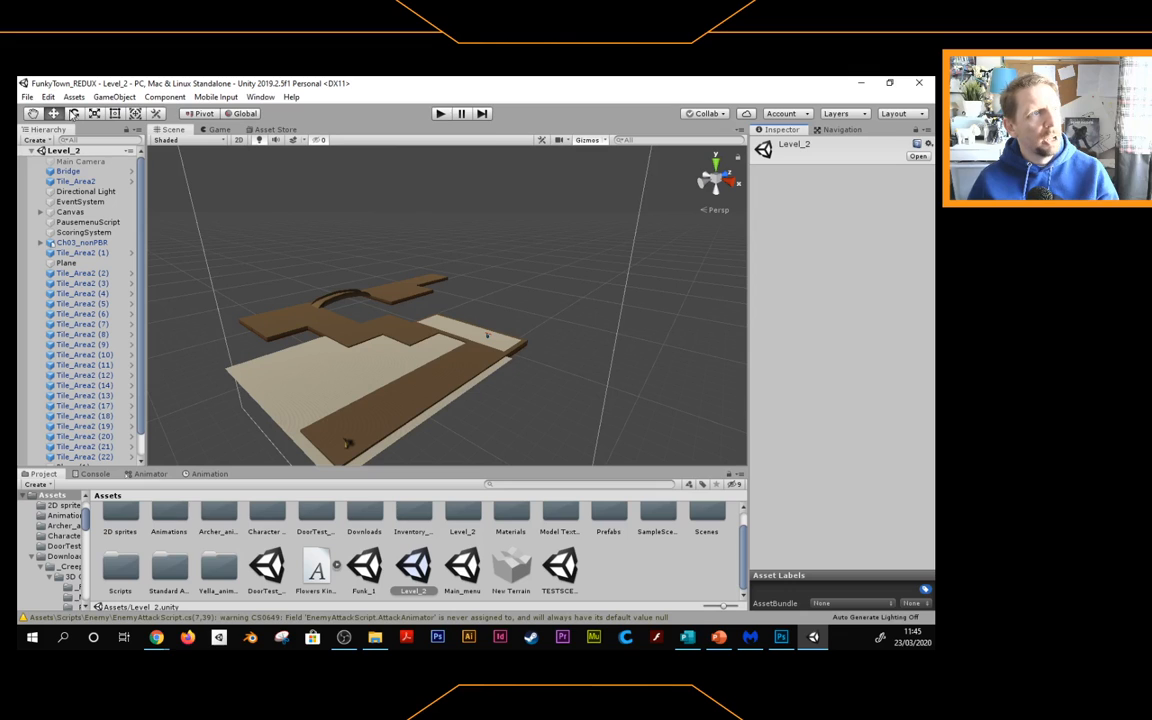
# Examine the input axes in the Project Settings, especially the Pause axis and its buttons, and close the window.
pyautogui.click(49, 97)
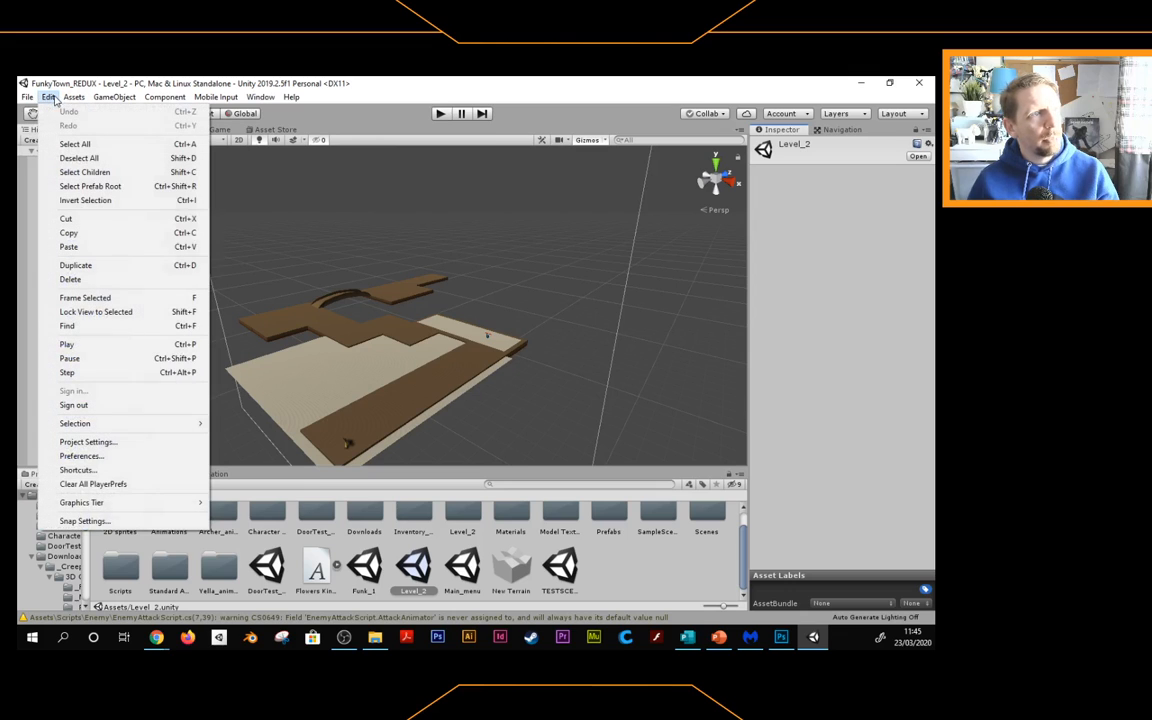
pyautogui.click(91, 443)
pyautogui.moveTo(1150, 80); pyautogui.dragTo(305, 134)
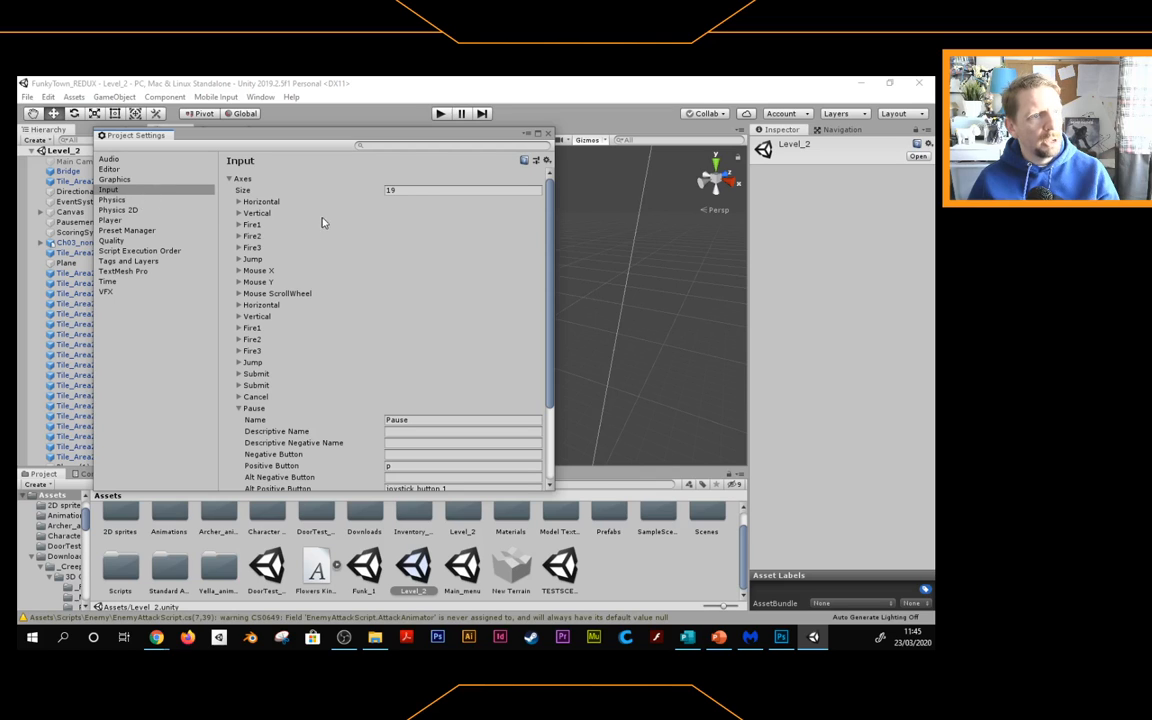
pyautogui.scroll(-2, 414, 426)
pyautogui.scroll(-2, 414, 426)
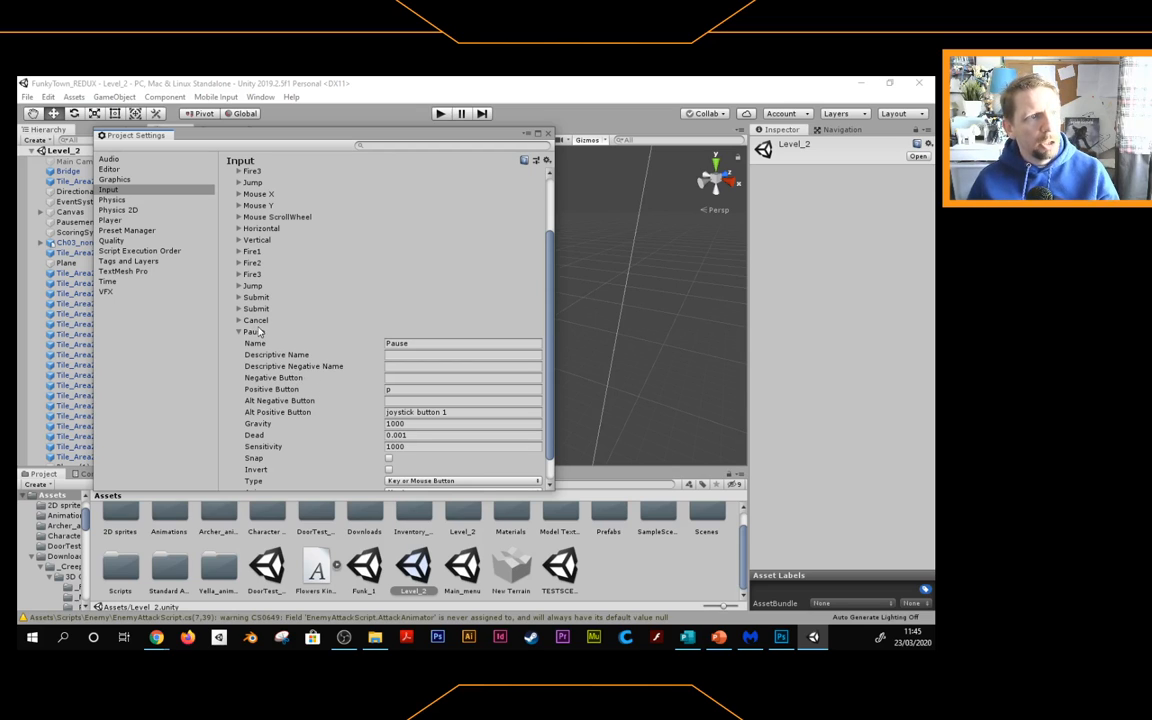
pyautogui.scroll(-1, 277, 306)
pyautogui.scroll(4, 307, 351)
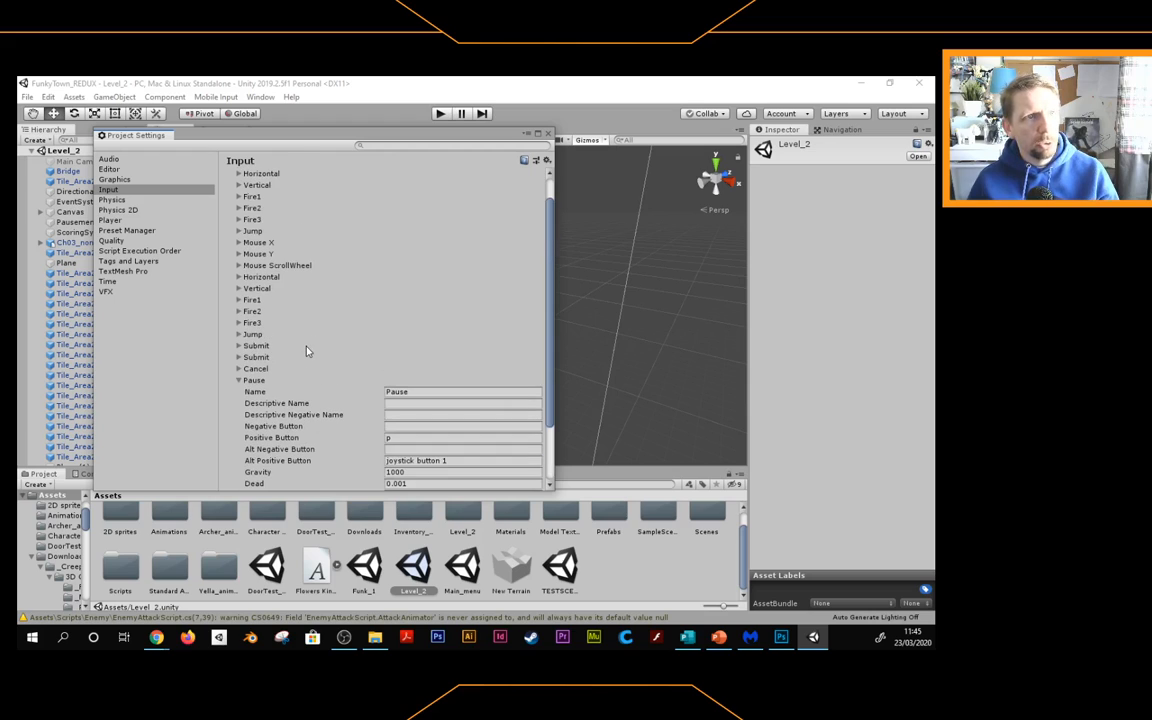
pyautogui.click(548, 134)
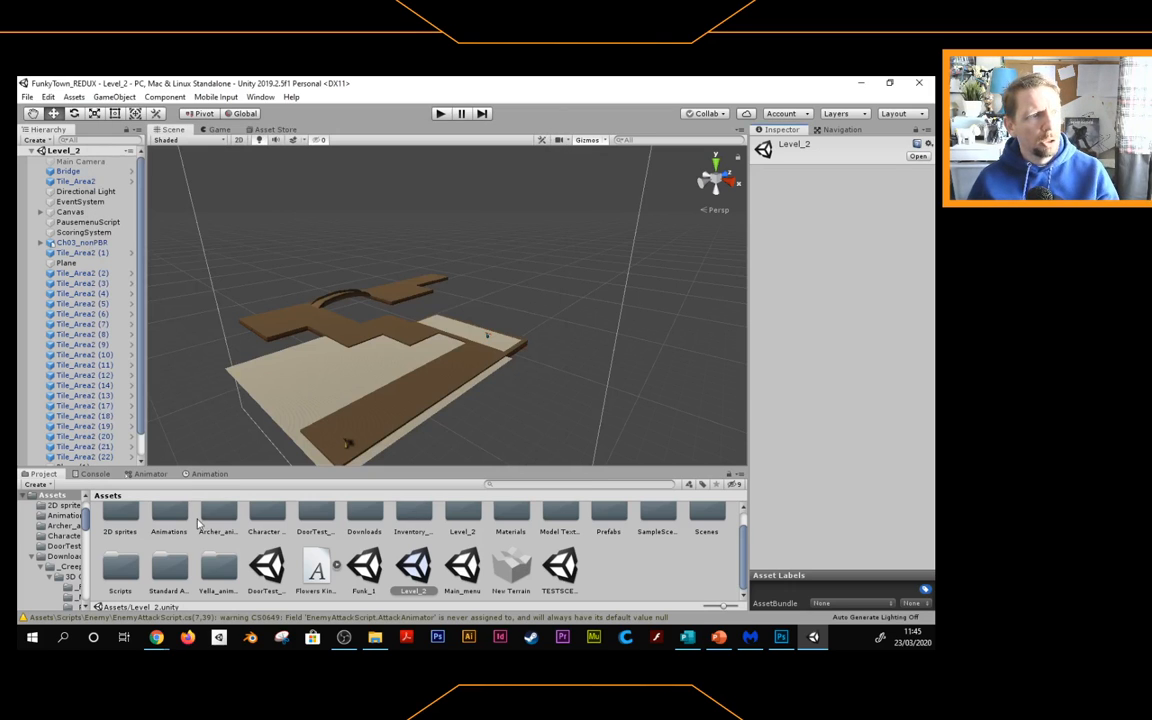
# Clear the warnings from the console and return to the project's Assets folder.
pyautogui.click(95, 473)
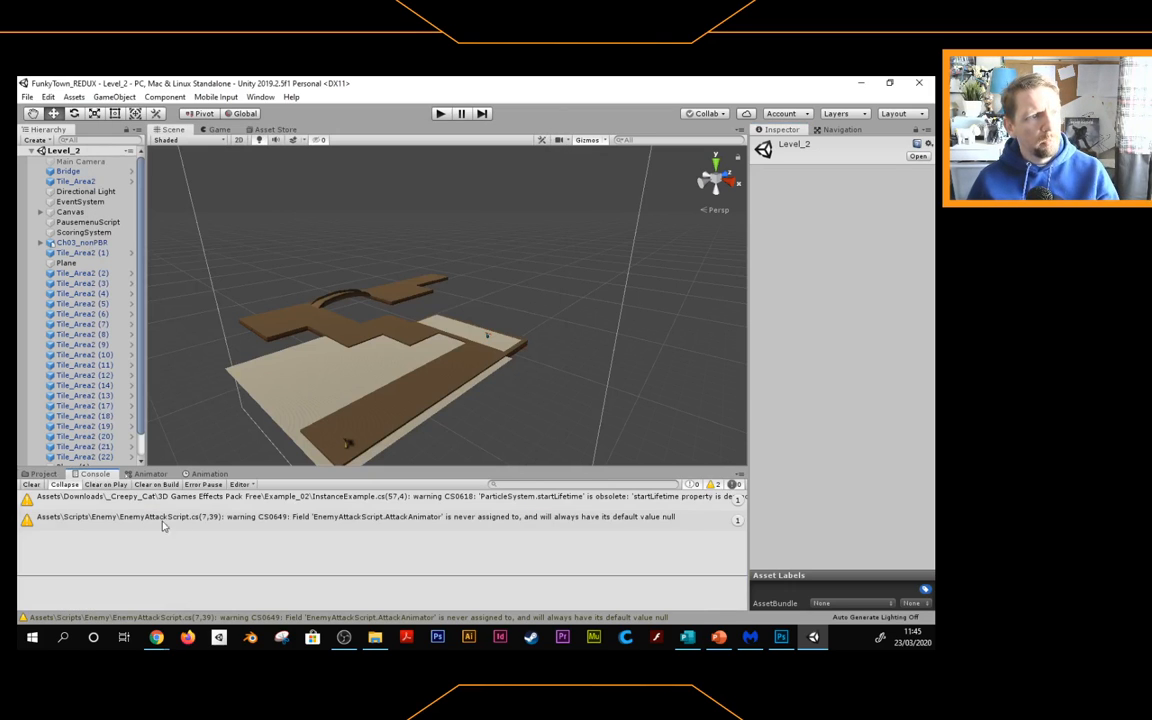
pyautogui.click(33, 484)
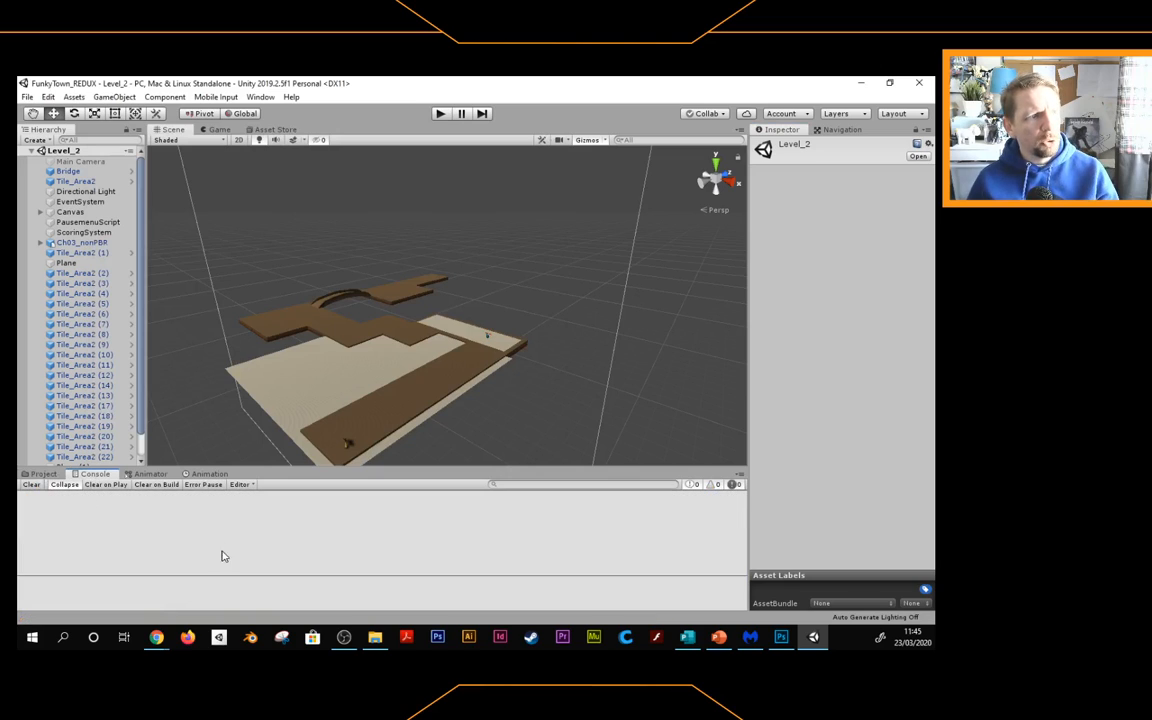
pyautogui.click(40, 473)
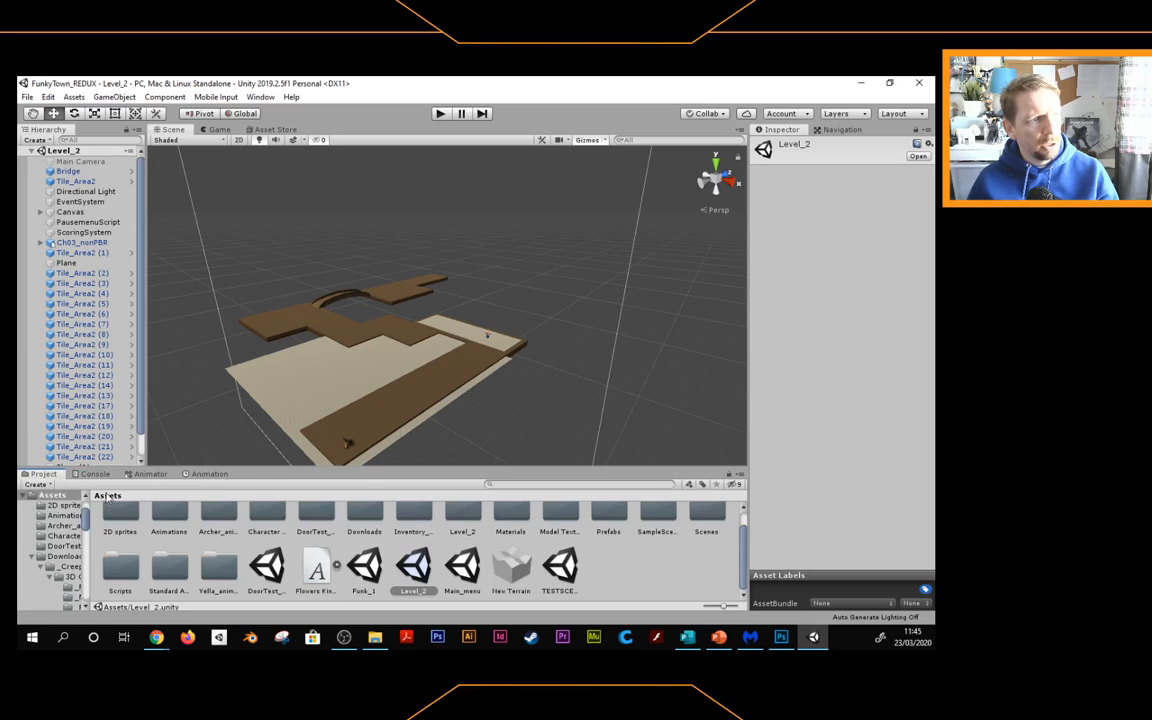
# Open DoorTest_Scene from the project's Assets folder and run it in Play mode.
pyautogui.click(281, 565)
pyautogui.doubleClick(283, 565)
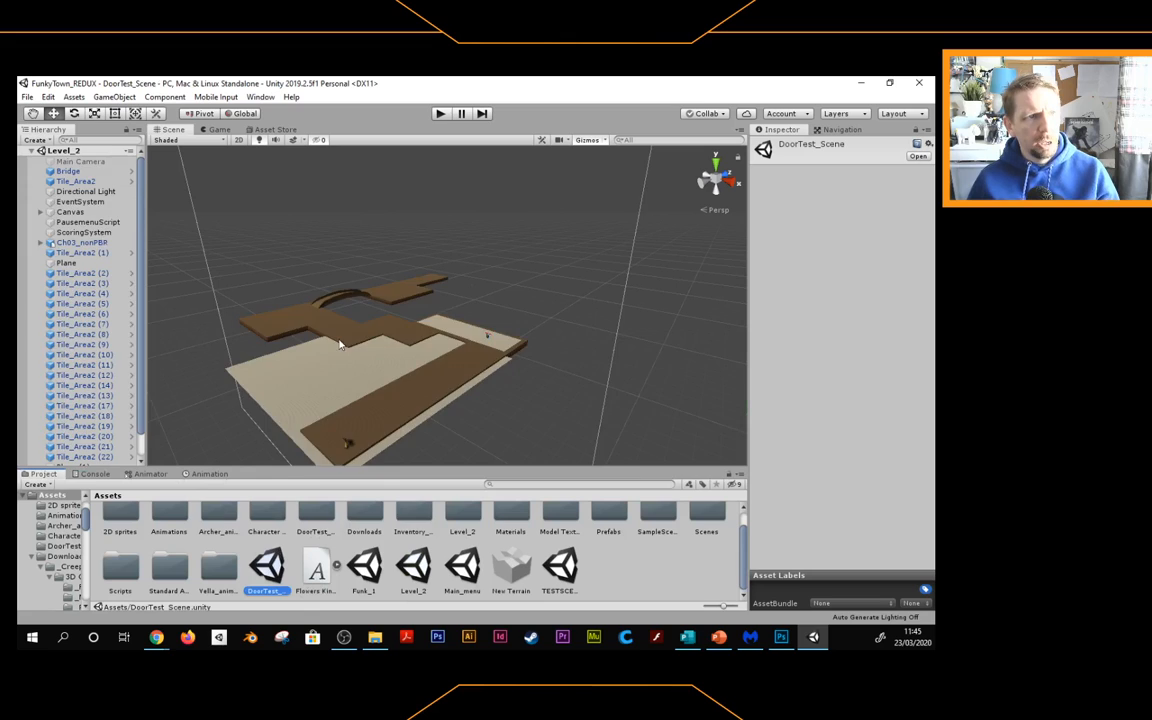
pyautogui.click(440, 114)
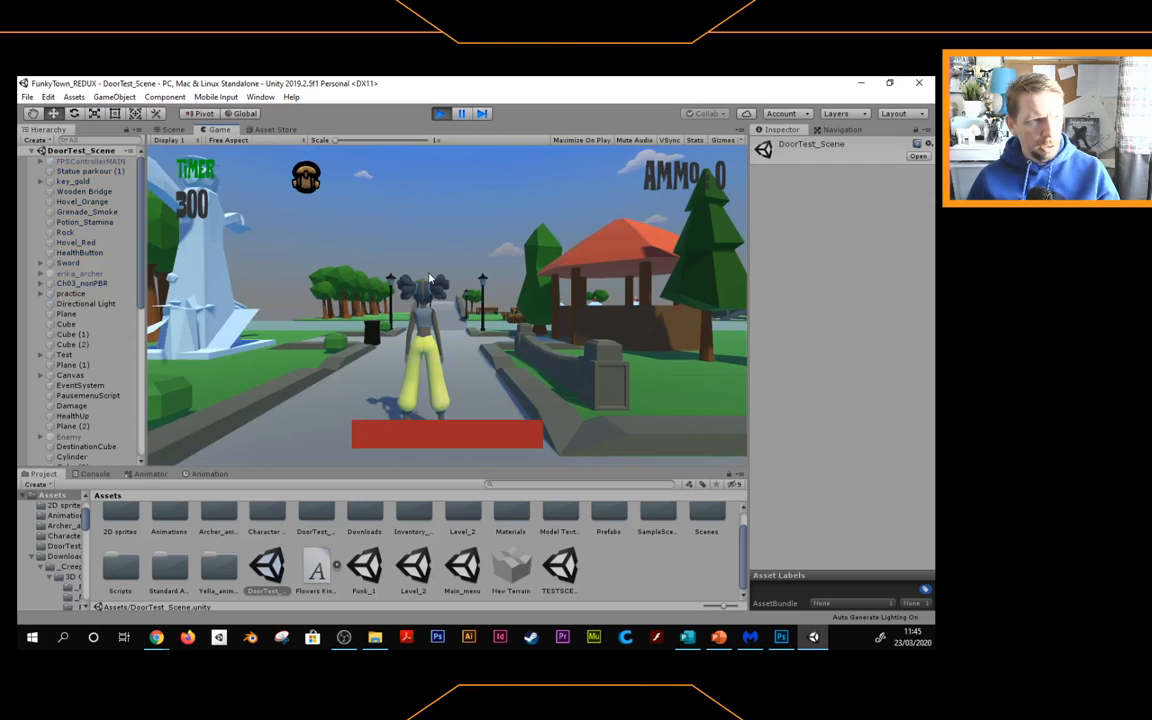
# Play-test the scene by walking the character along the path and into the red-roofed pavilion to collect the gold key.
pyautogui.press('w')
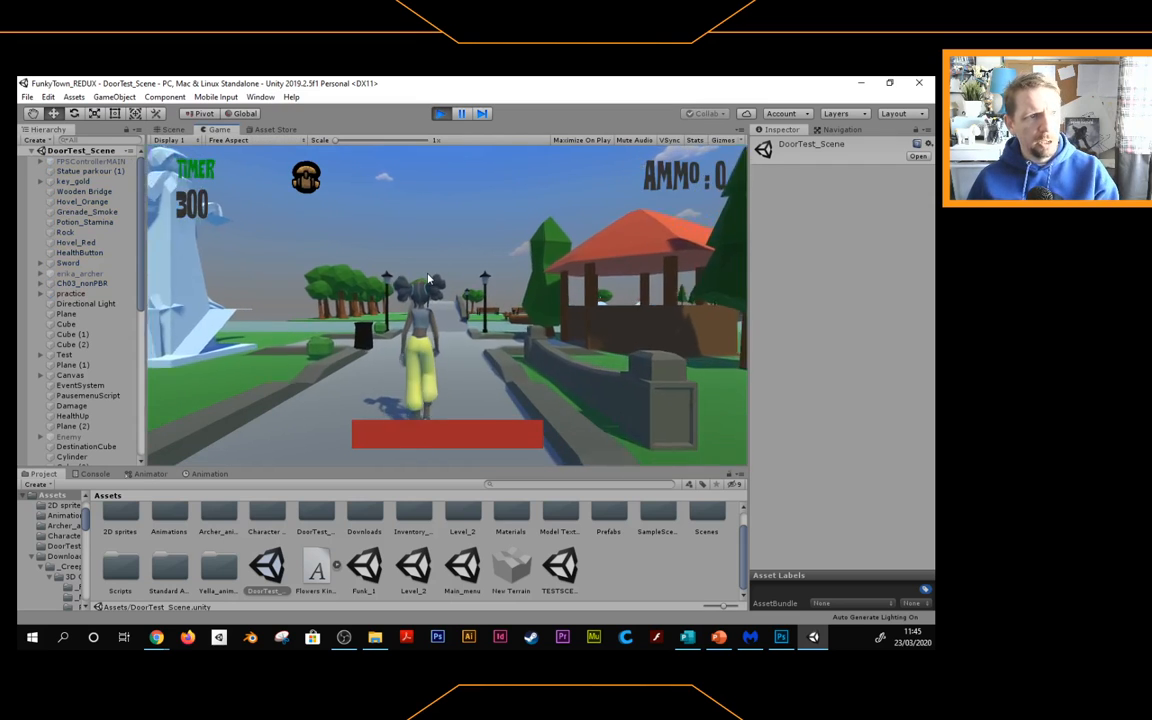
pyautogui.press('w')
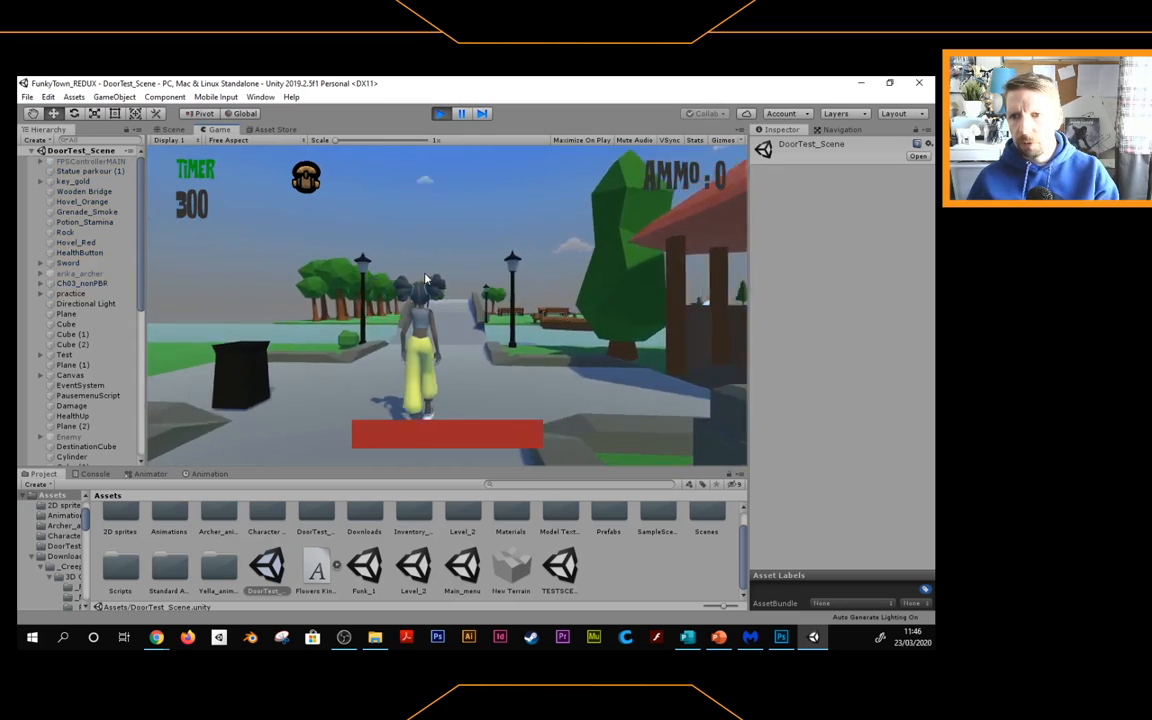
pyautogui.press('w')
pyautogui.press('d')
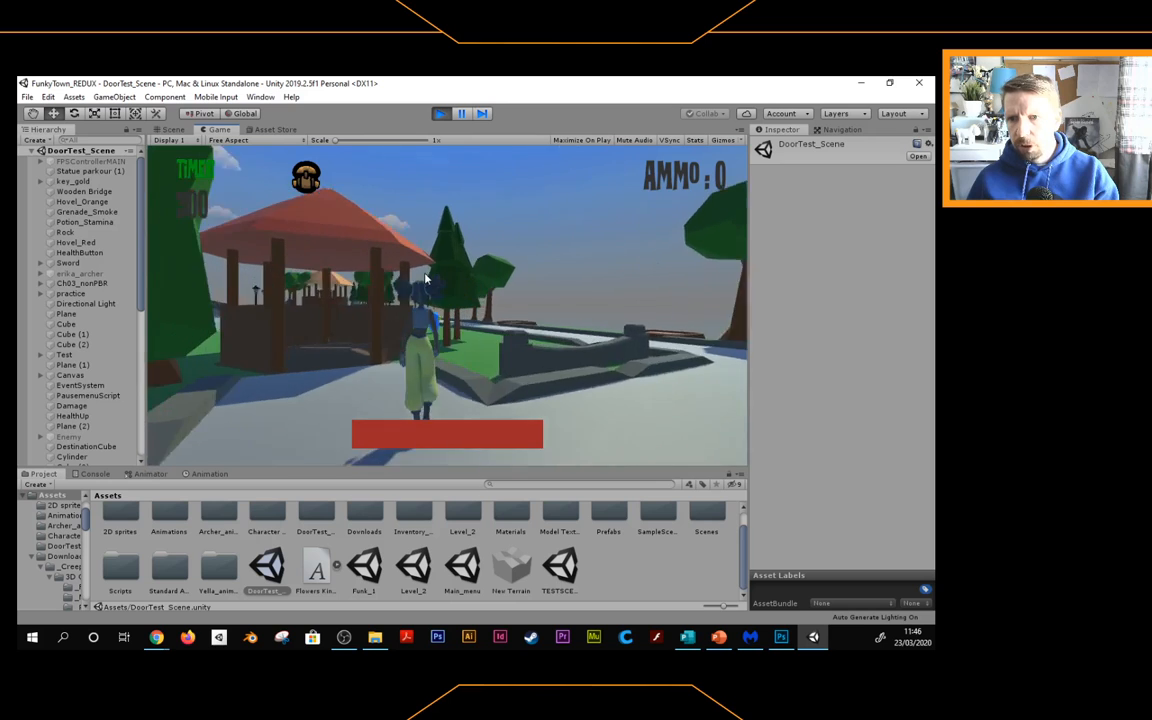
pyautogui.press('a')
pyautogui.press('w')
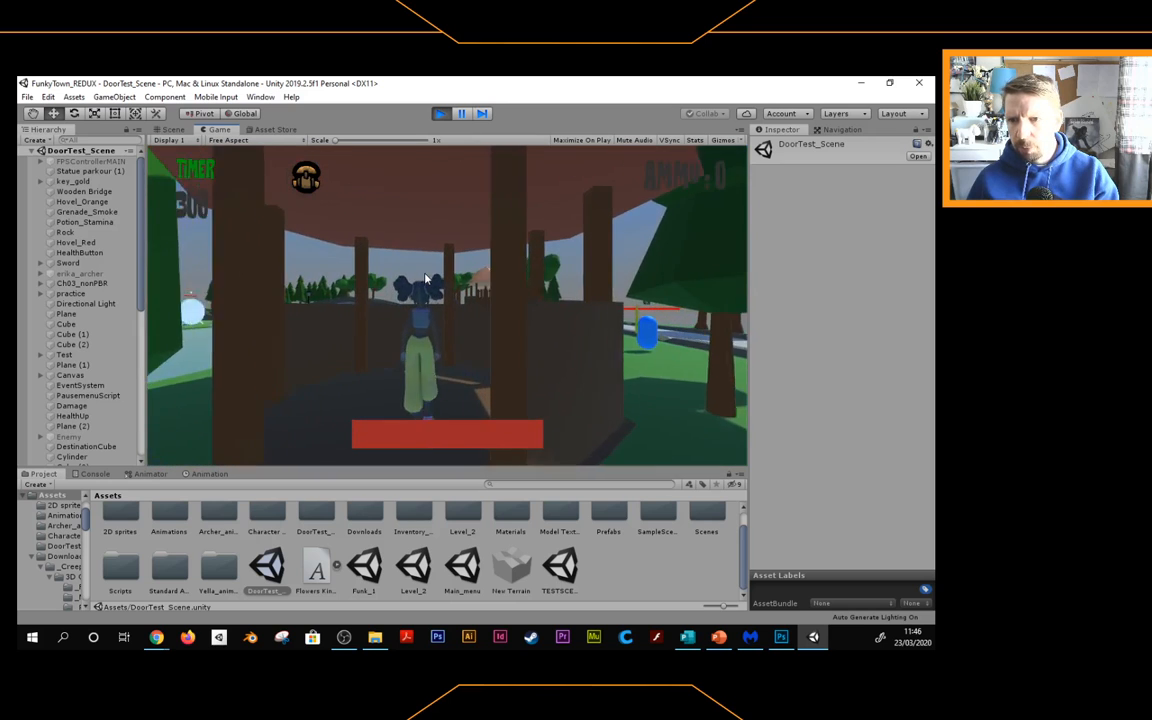
pyautogui.press('w')
pyautogui.press('d')
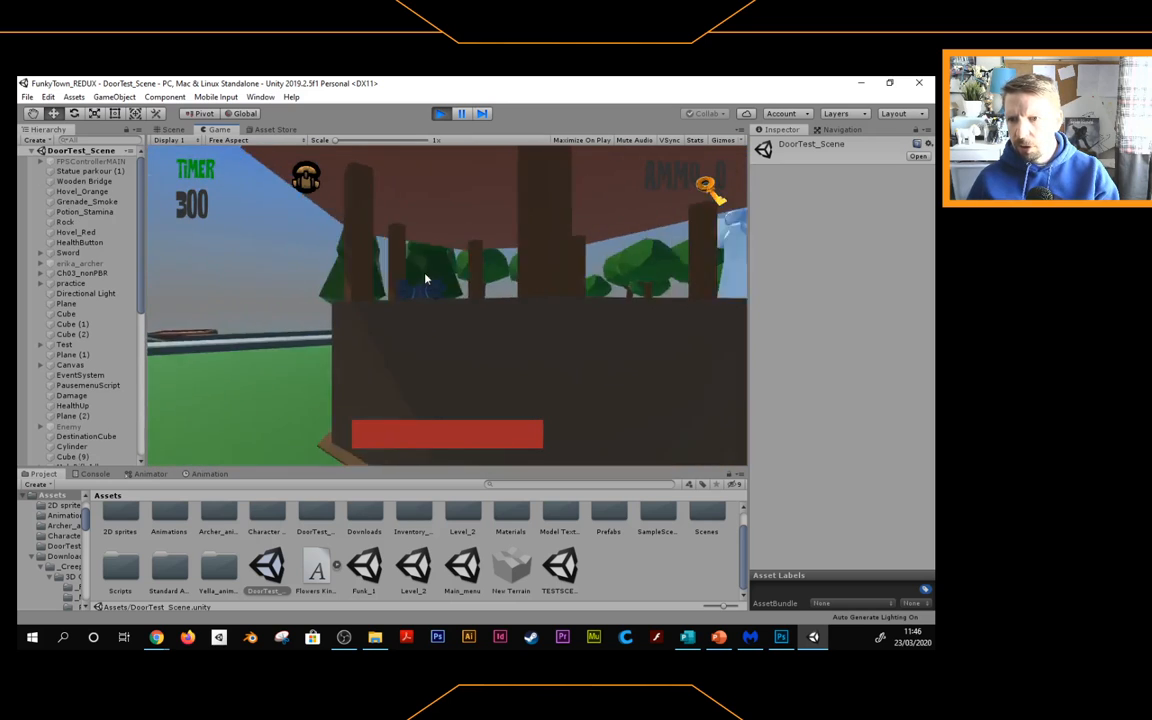
# Walk the character out of the pavilion and back onto the path near the ice-blue statue.
pyautogui.press('w')
pyautogui.press('a')
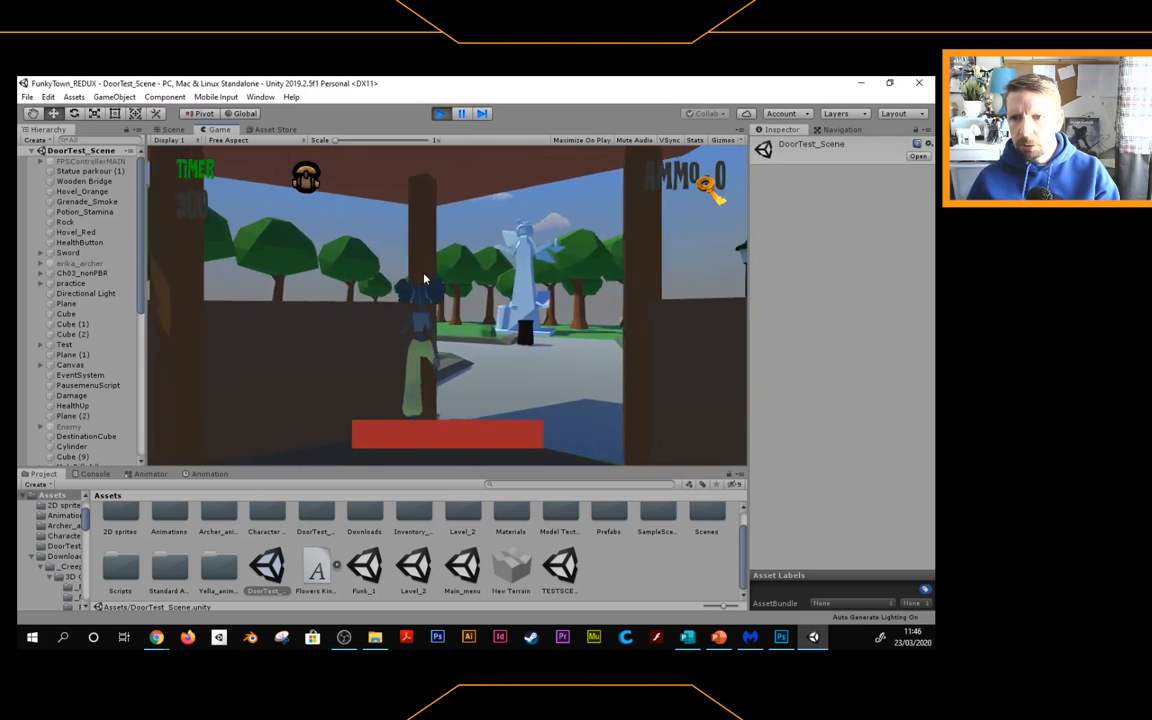
pyautogui.press('d')
pyautogui.press('w')
pyautogui.press('a')
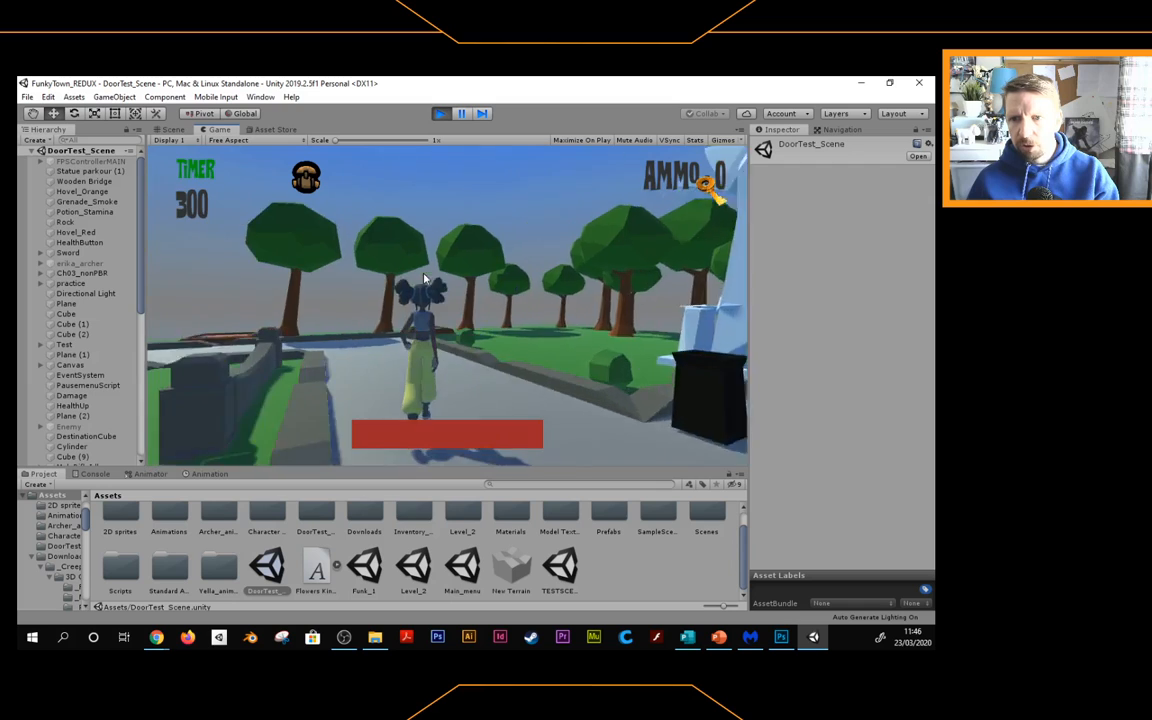